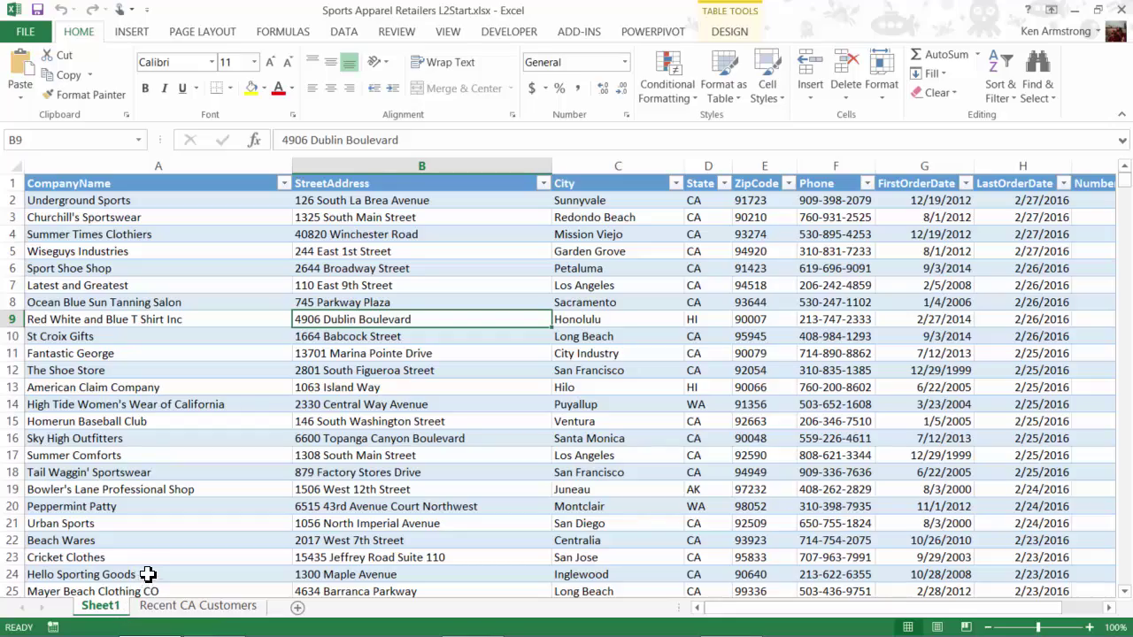
# - Sort the customer table by TotalSales from largest to smallest
pyautogui.moveTo(1125, 195)
pyautogui.mouseDown()
pyautogui.moveTo(1125, 597)
pyautogui.moveTo(1125, 177)
pyautogui.mouseUp()
pyautogui.click(1108, 607)
pyautogui.click(1107, 607)
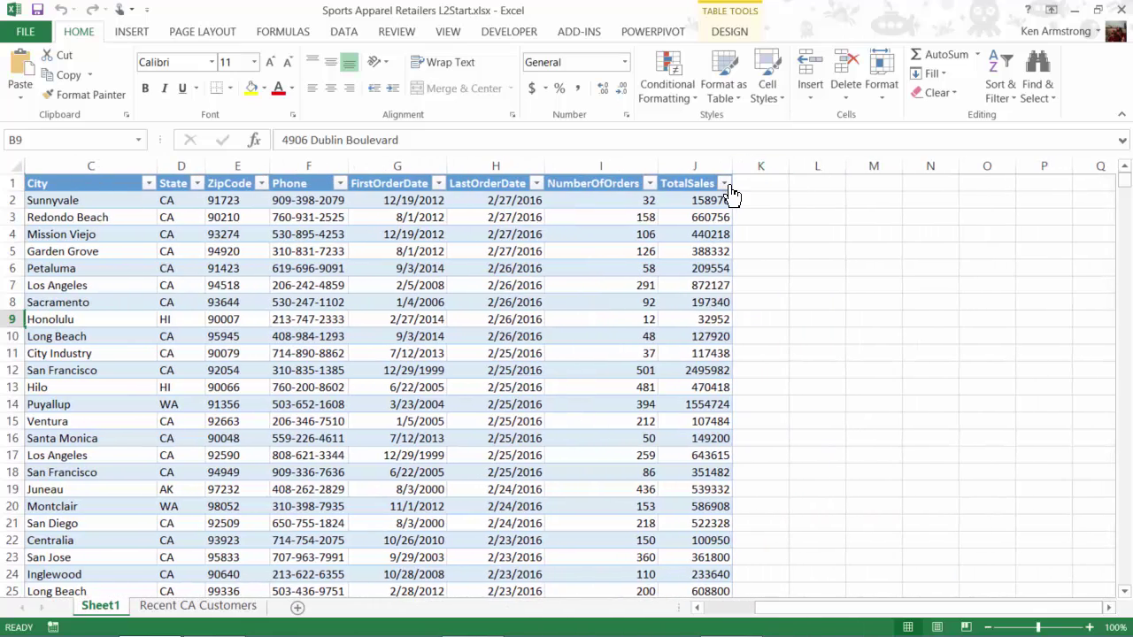
pyautogui.click(727, 184)
pyautogui.click(856, 277)
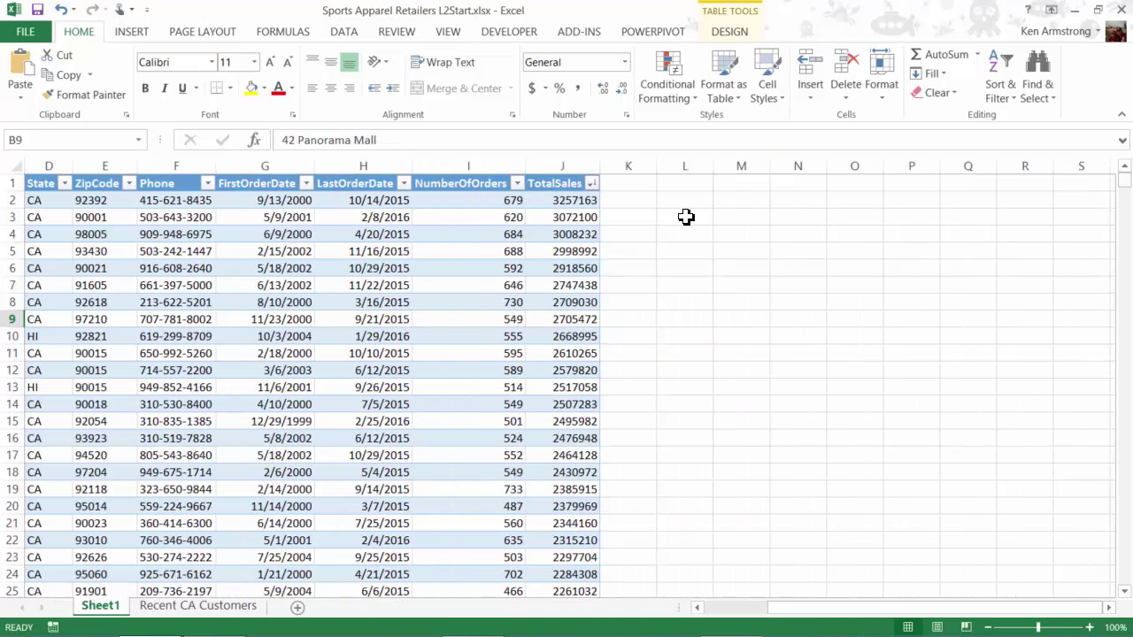
# - Sort the customer table by NumberOfOrders from largest to smallest
pyautogui.click(517, 183)
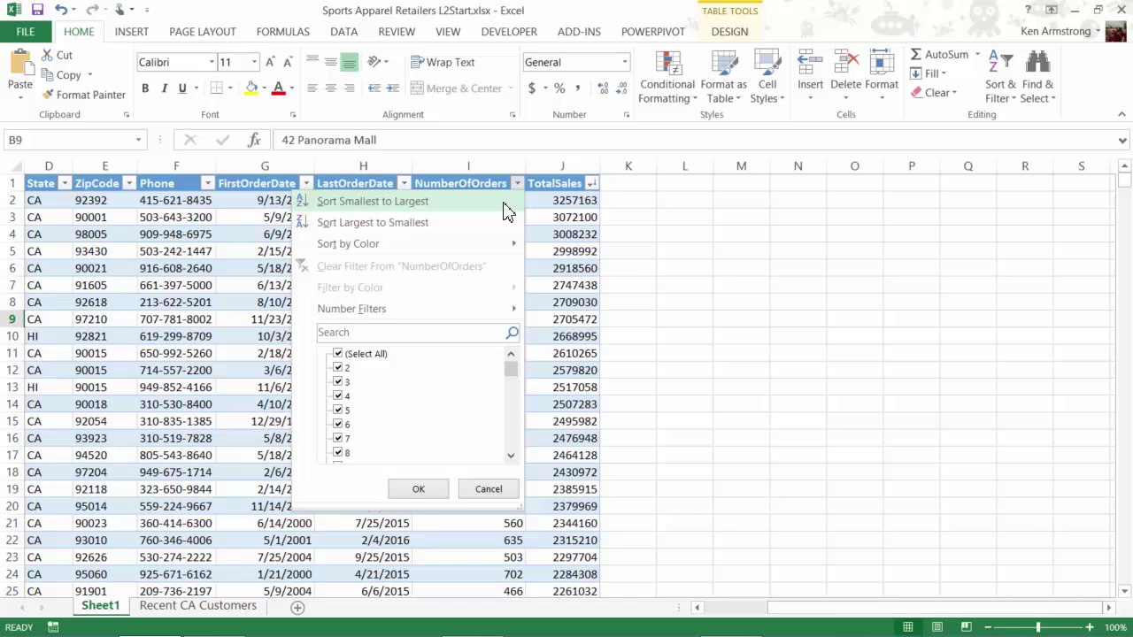
pyautogui.click(501, 219)
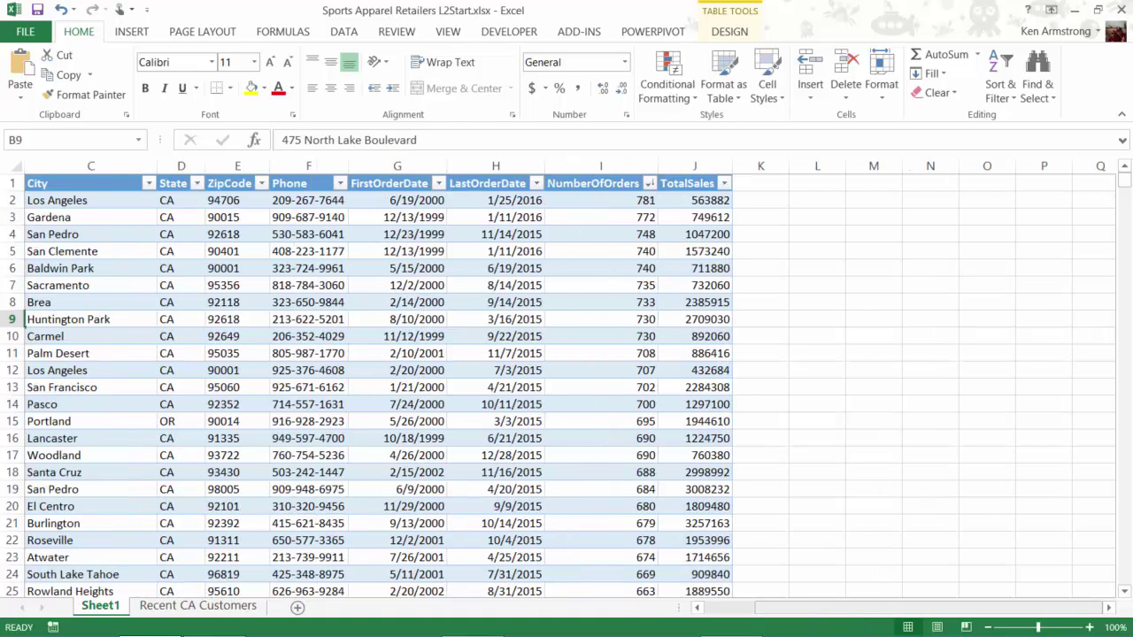
pyautogui.moveTo(858, 609); pyautogui.dragTo(733, 610)
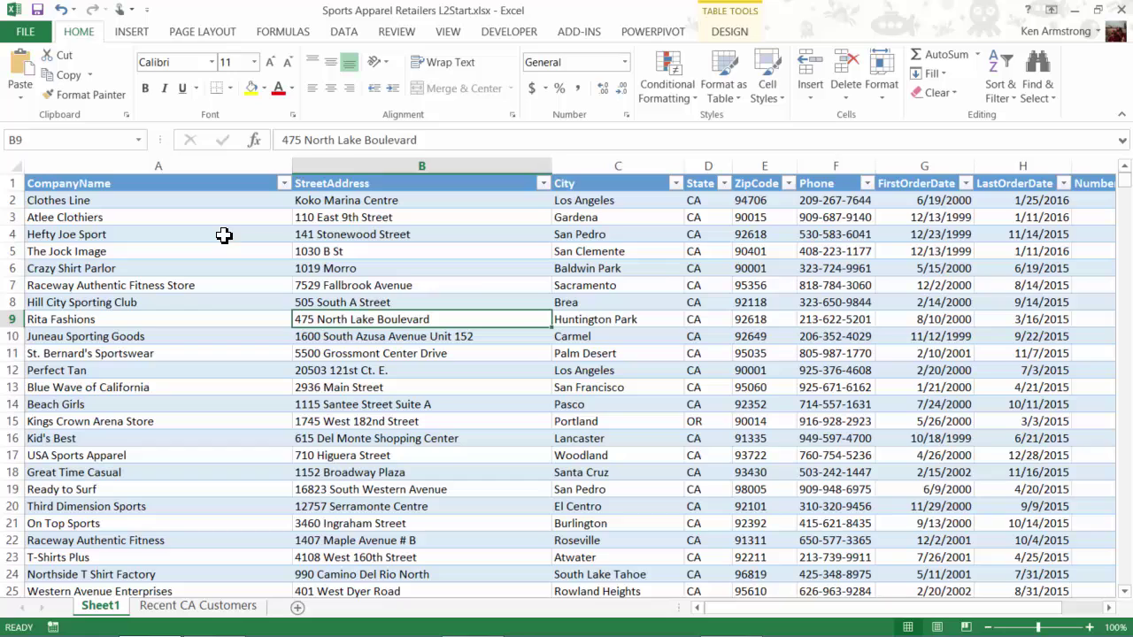
# - Preview the recommended PivotTables for the customer table and dismiss the suggestions without inserting one
pyautogui.click(222, 237)
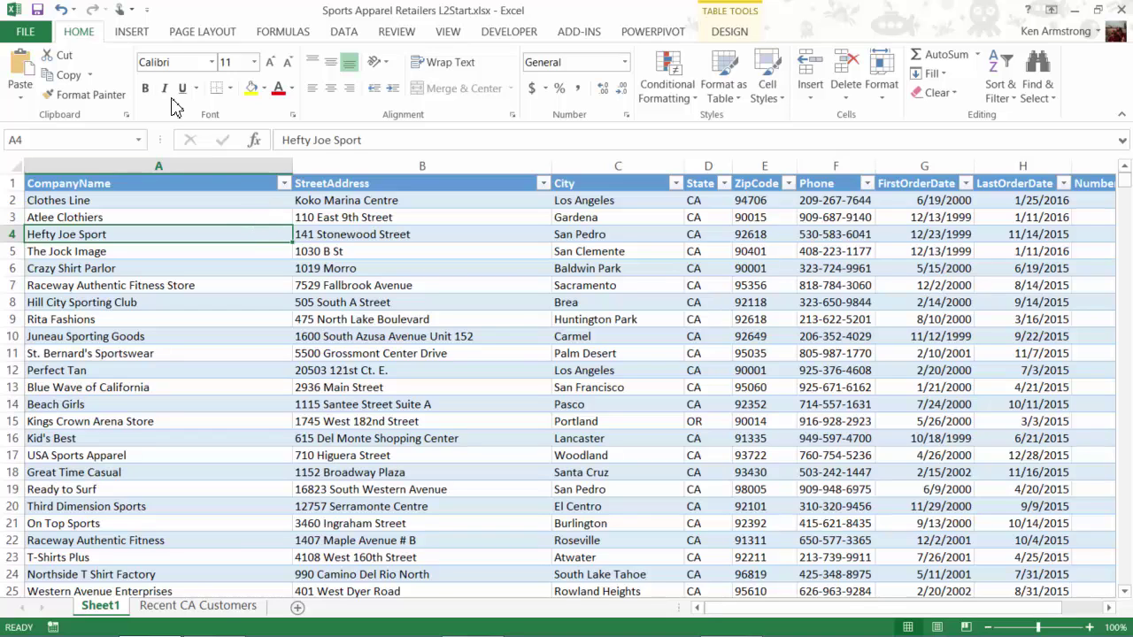
pyautogui.click(402, 270)
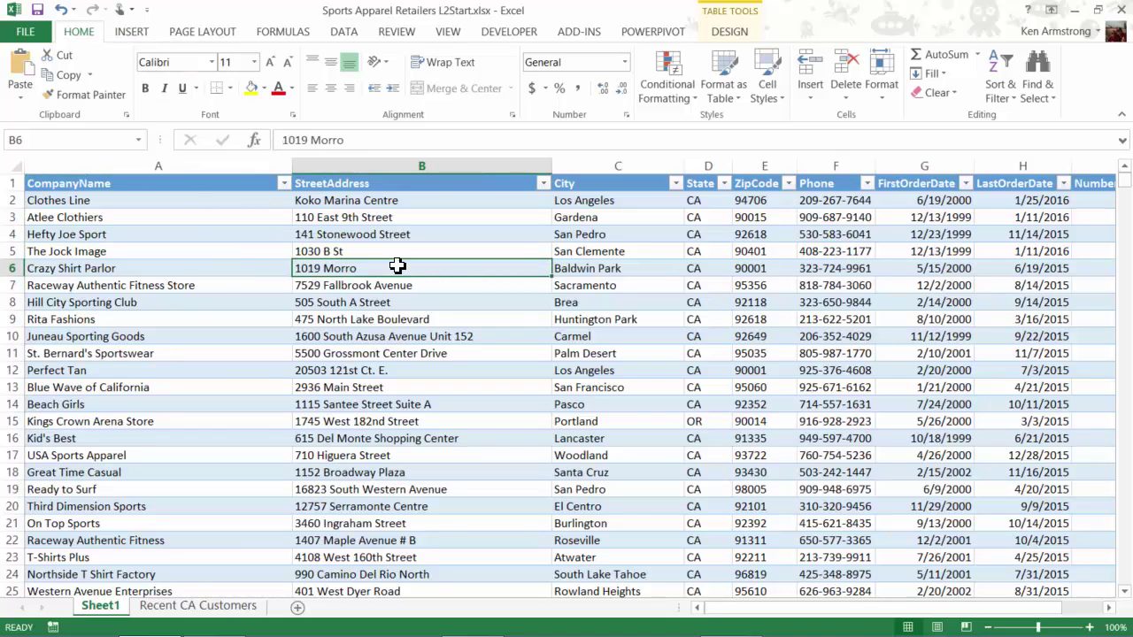
pyautogui.click(134, 33)
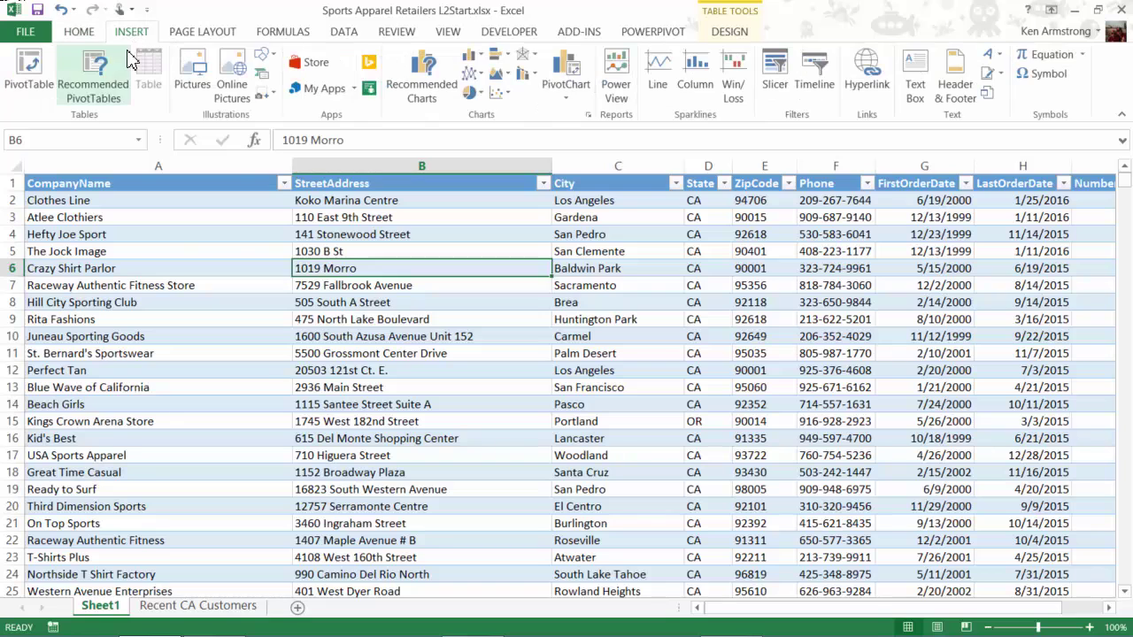
pyautogui.click(118, 81)
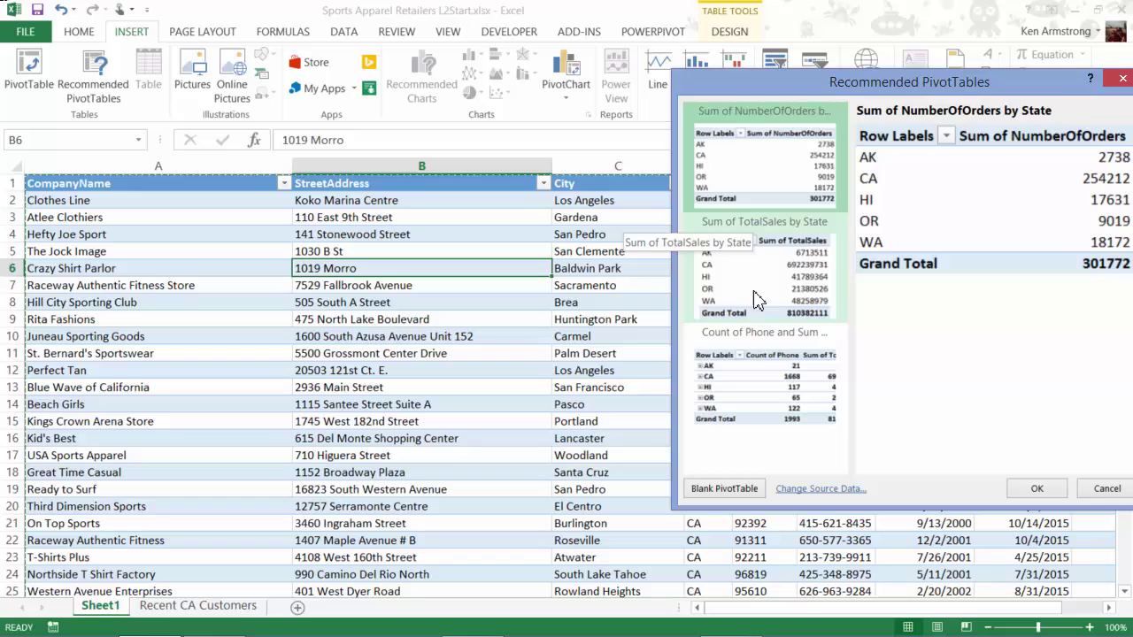
pyautogui.click(1098, 492)
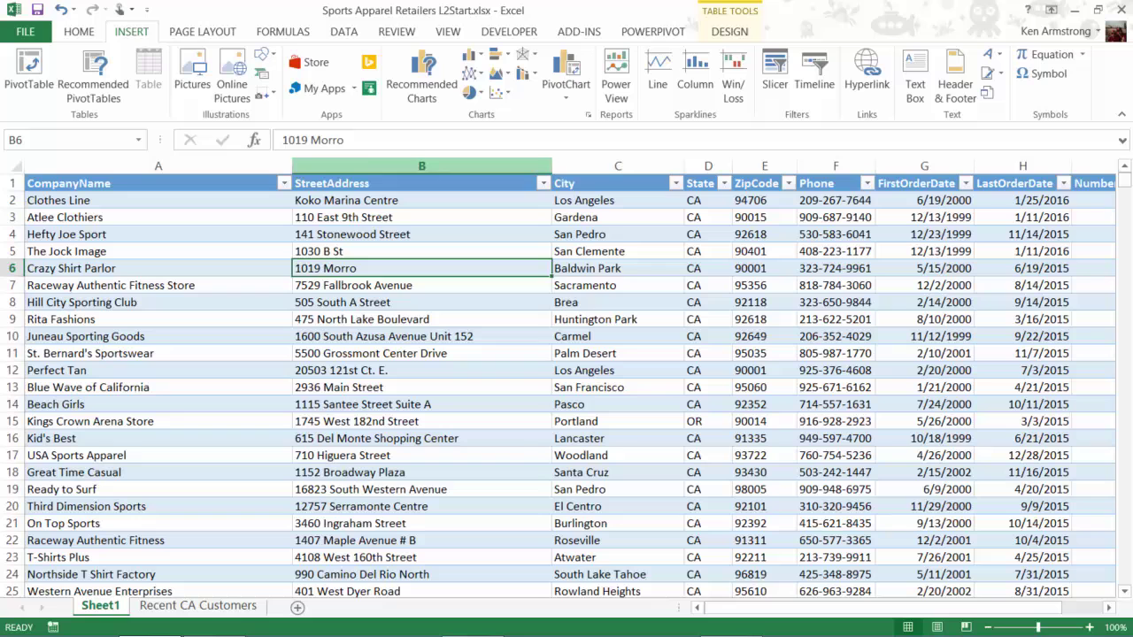
# - Create a blank PivotTable from the customer table on a new worksheet and look over its available fields
pyautogui.click(33, 62)
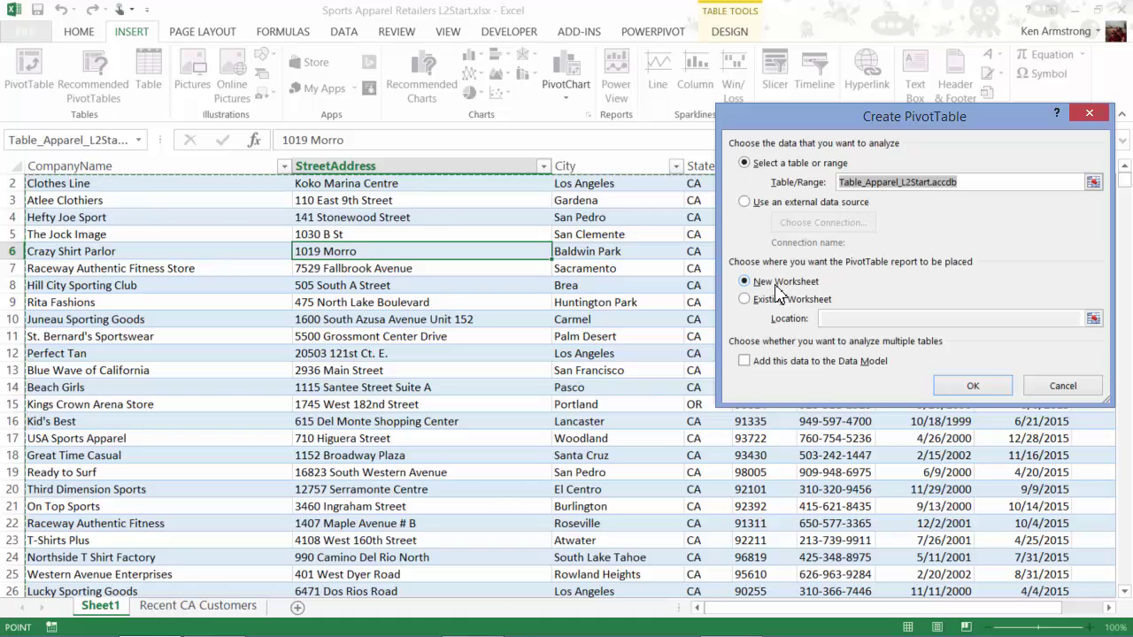
pyautogui.click(981, 387)
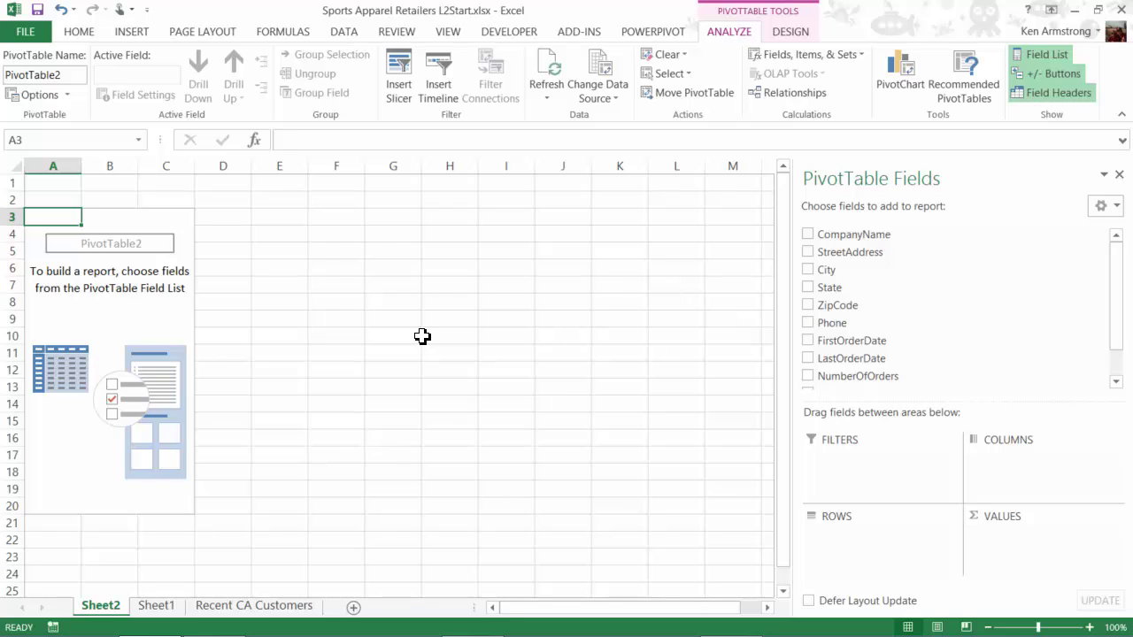
pyautogui.click(97, 319)
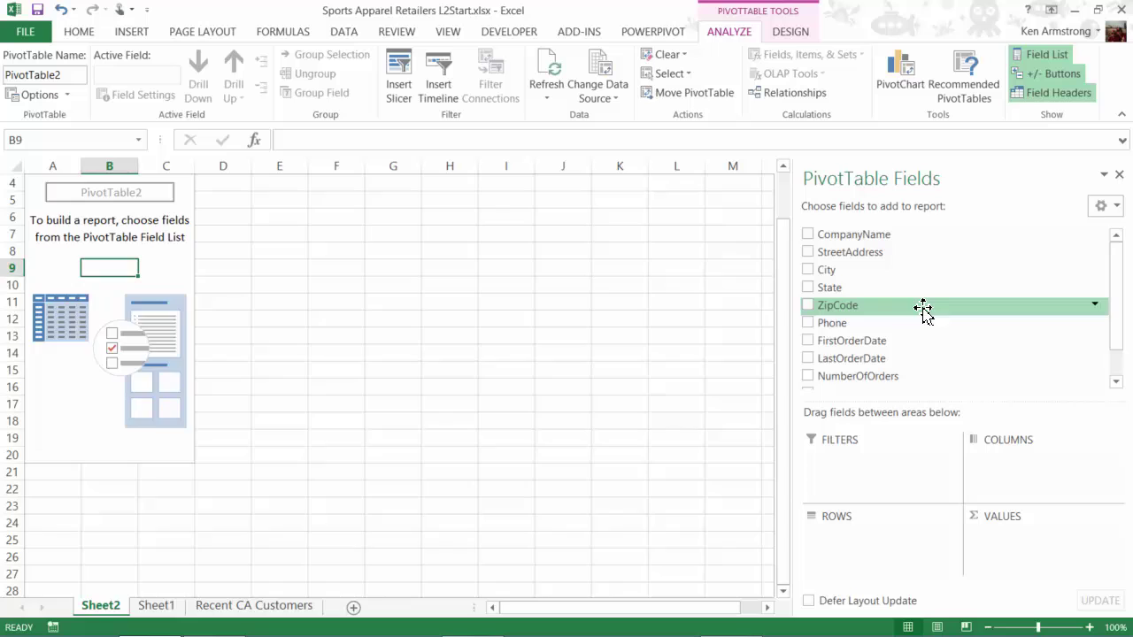
pyautogui.moveTo(1119, 345); pyautogui.dragTo(1120, 365)
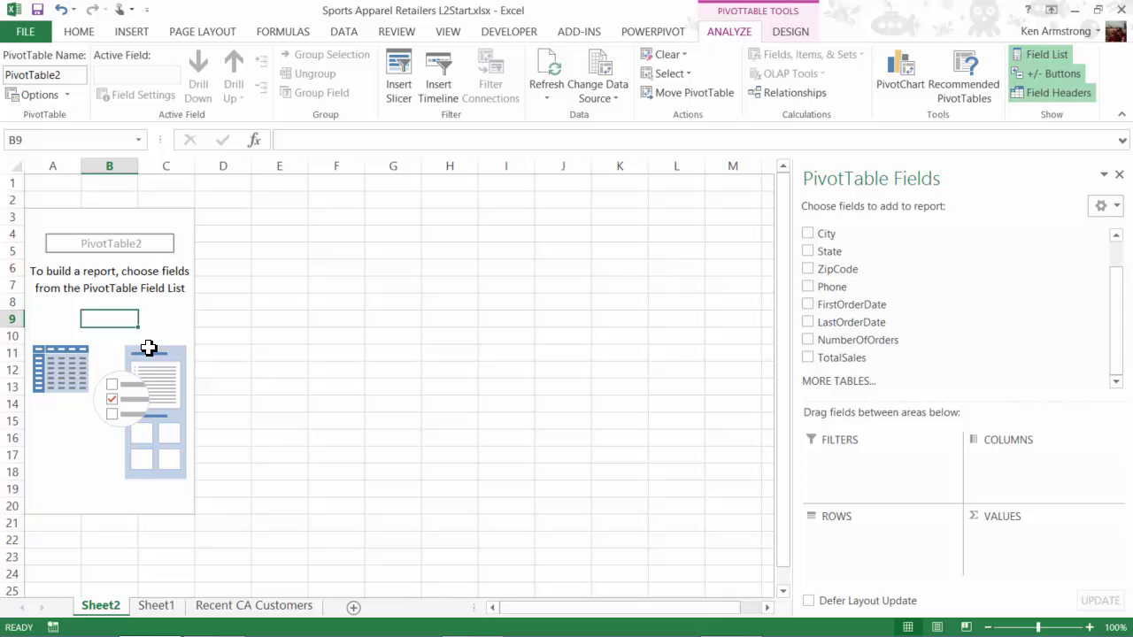
# - Select a cell outside the empty PivotTable to hide its field list, and one inside to bring it back
pyautogui.press('Up')
pyautogui.press('Up')
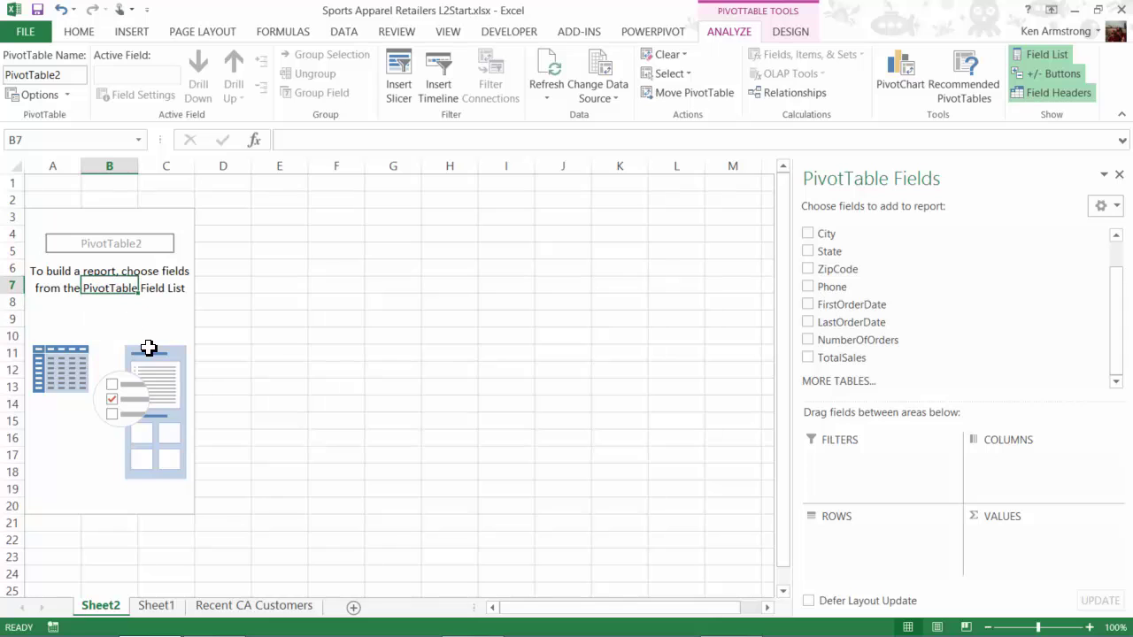
pyautogui.click(352, 264)
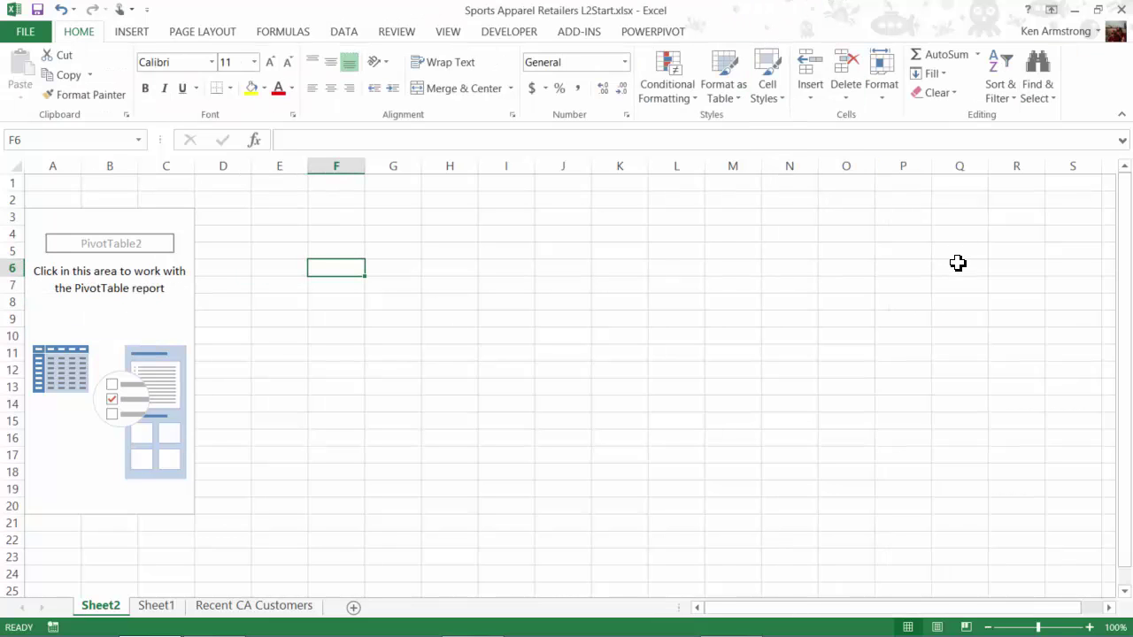
pyautogui.click(84, 308)
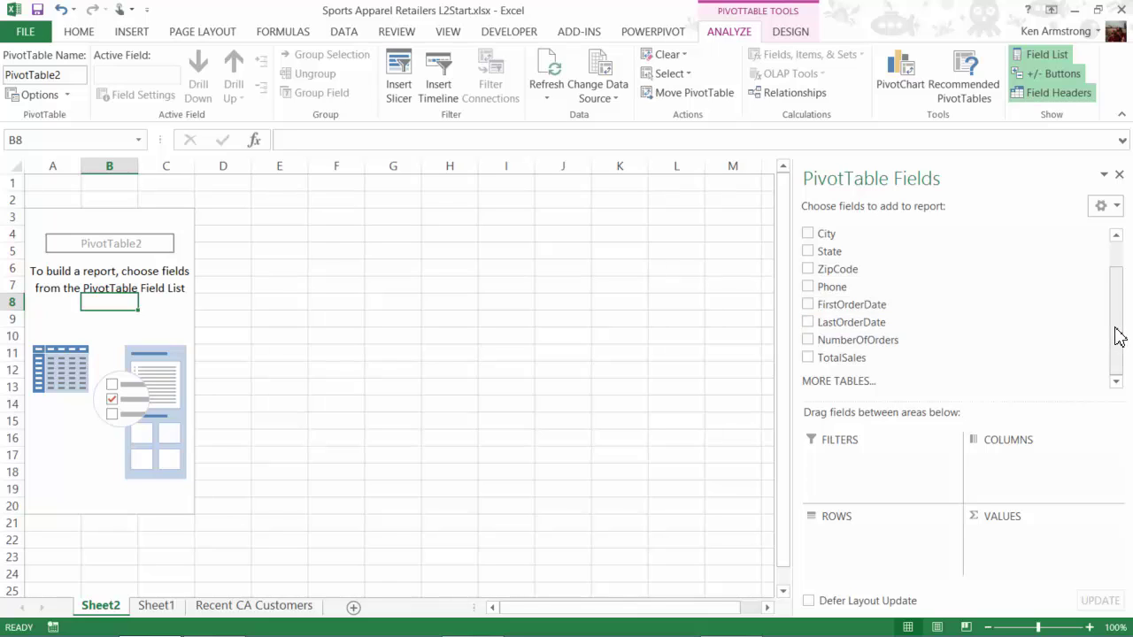
# - Add the State field to the PivotTable's rows and select the listed state labels
pyautogui.click(808, 252)
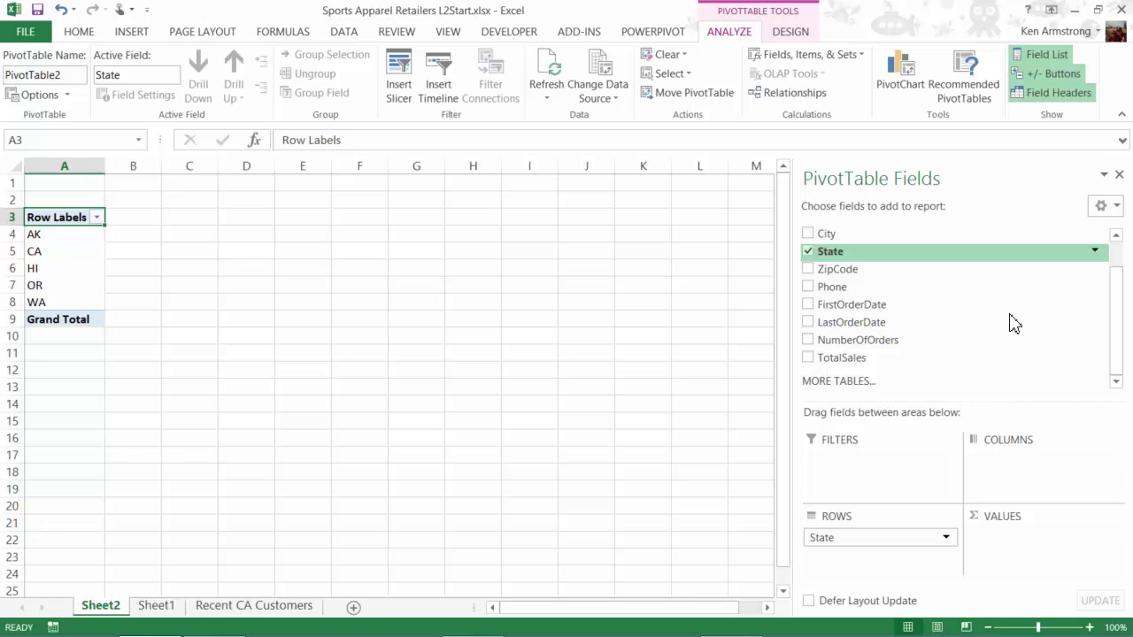
pyautogui.press('space')
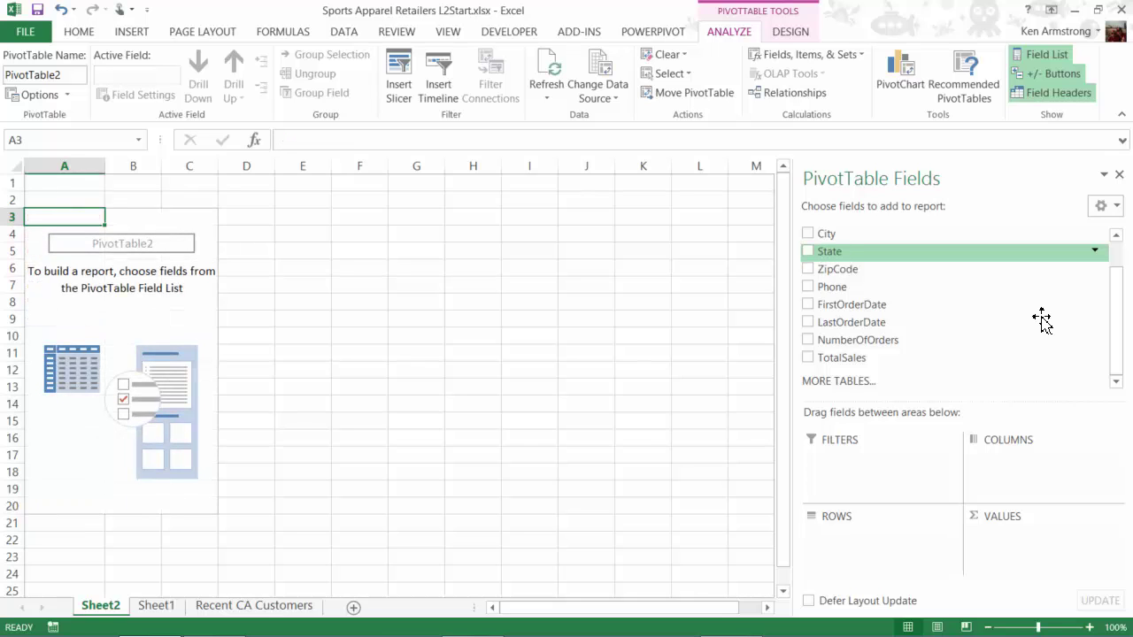
pyautogui.moveTo(829, 251); pyautogui.dragTo(859, 549)
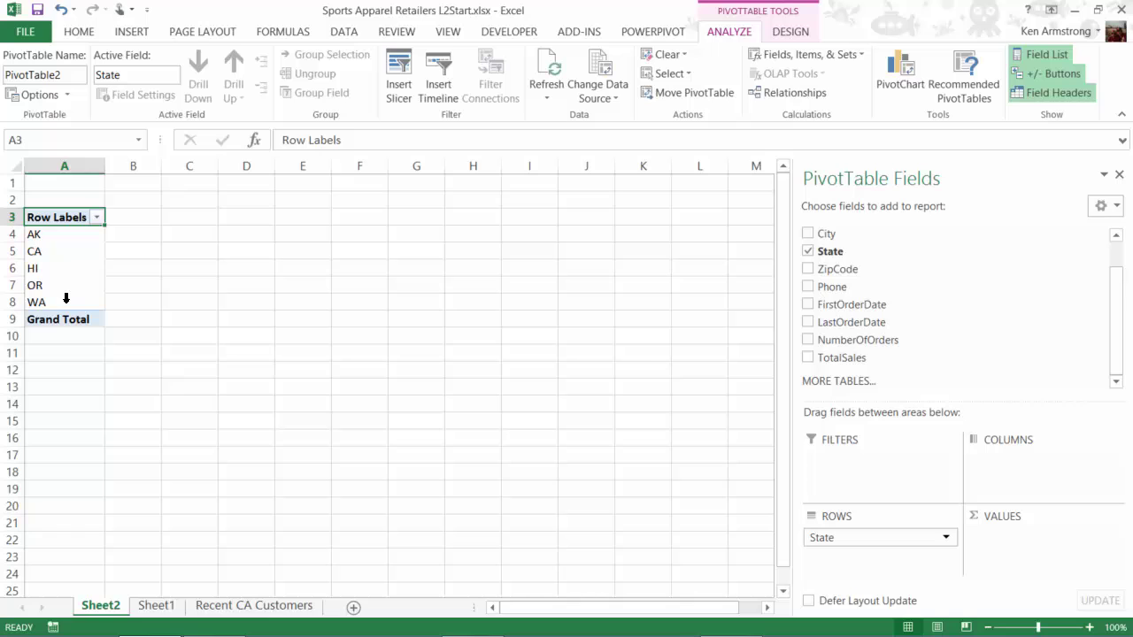
pyautogui.moveTo(71, 238); pyautogui.dragTo(76, 302)
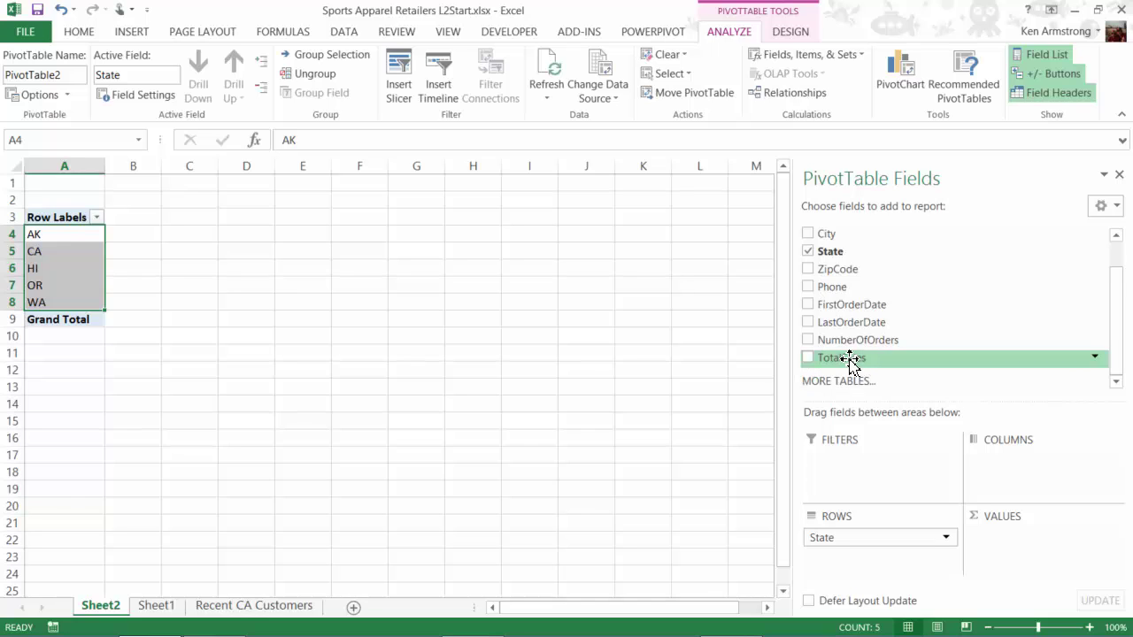
# - Add TotalSales to the PivotTable's values as a sum, and view the options available for that value field
pyautogui.moveTo(849, 359); pyautogui.dragTo(1120, 456)
pyautogui.moveTo(904, 375); pyautogui.dragTo(1009, 545)
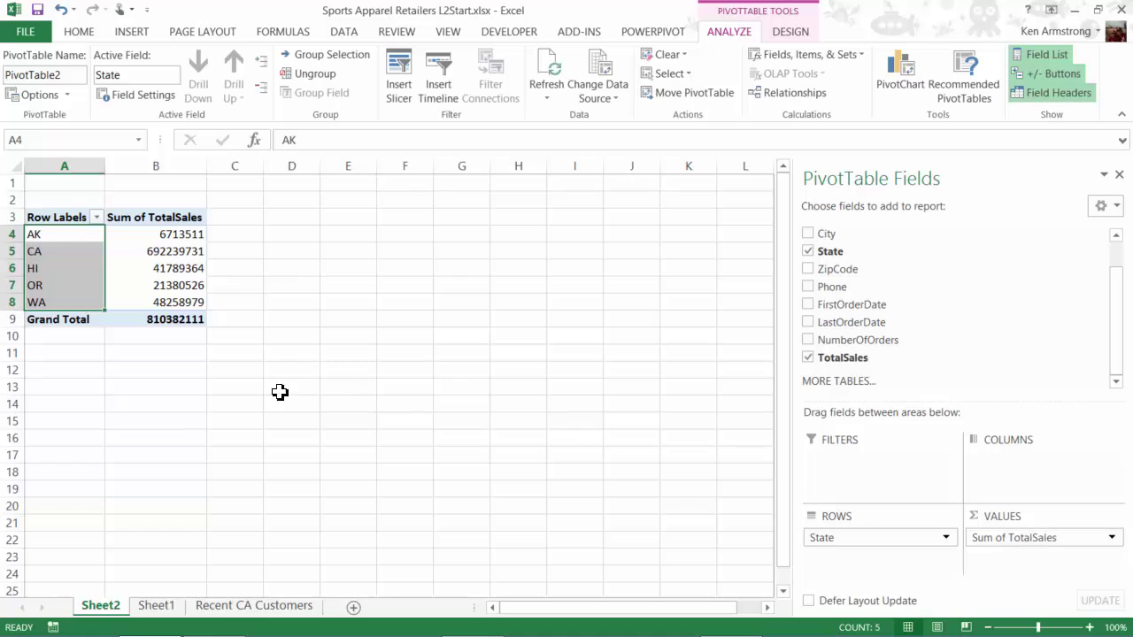
pyautogui.click(147, 220)
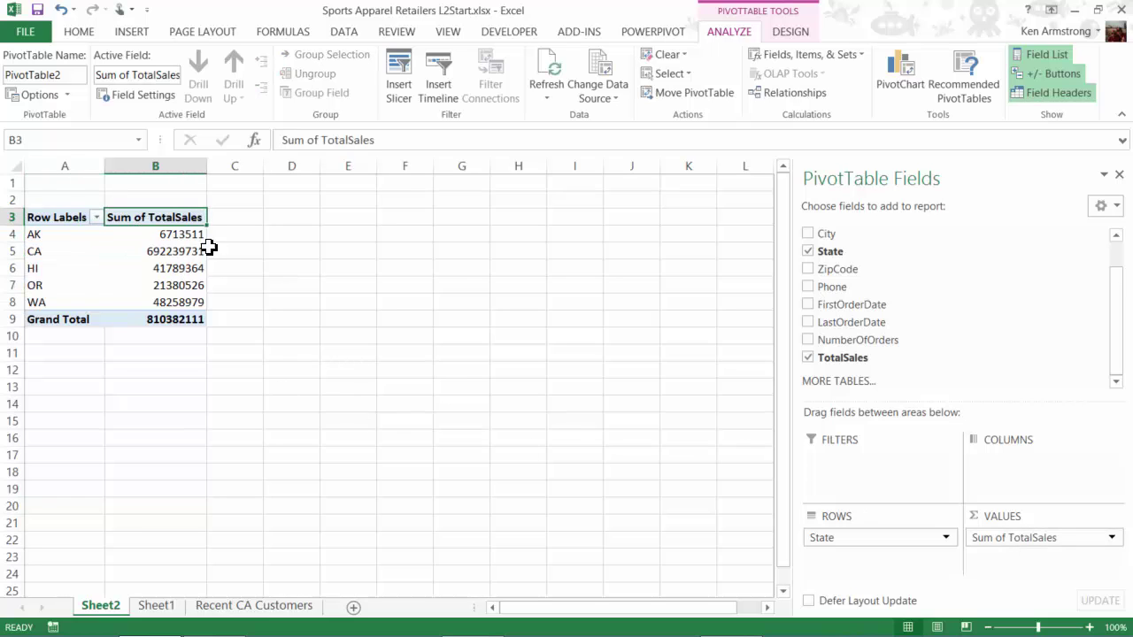
pyautogui.click(1014, 541)
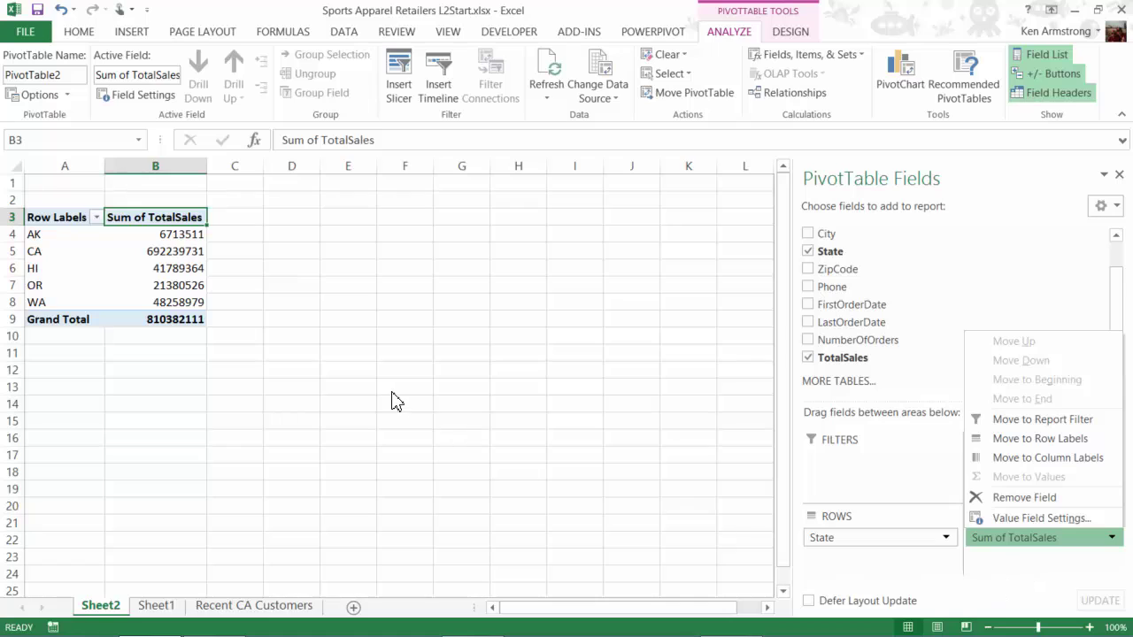
pyautogui.click(165, 255)
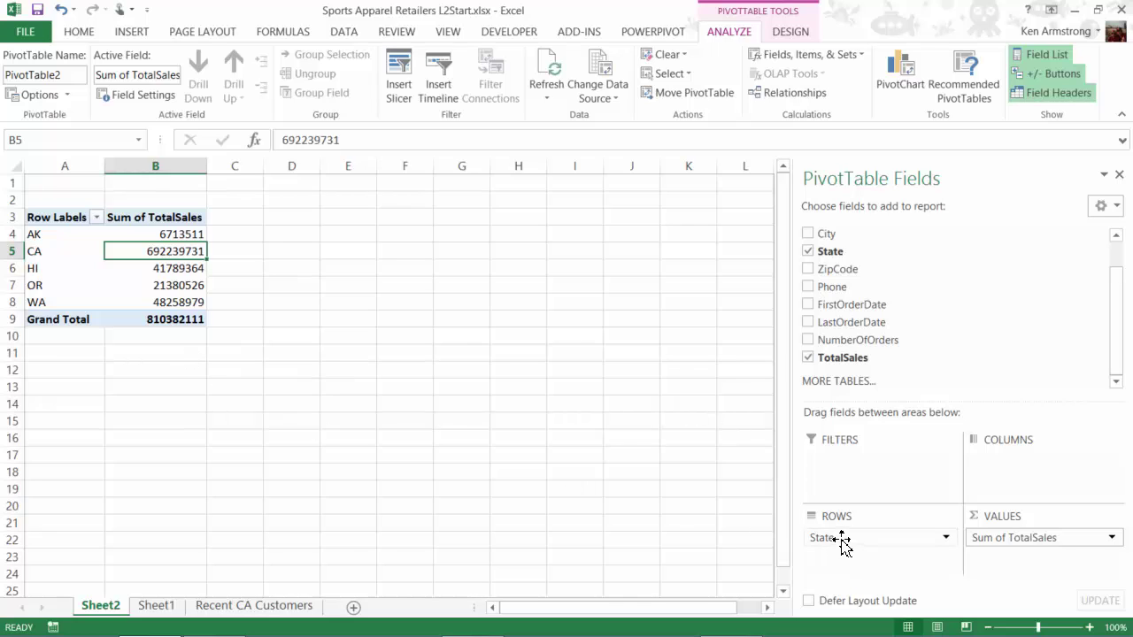
# - Try the State field in the PivotTable's columns and return it to the rows
pyautogui.moveTo(841, 538); pyautogui.dragTo(1006, 476)
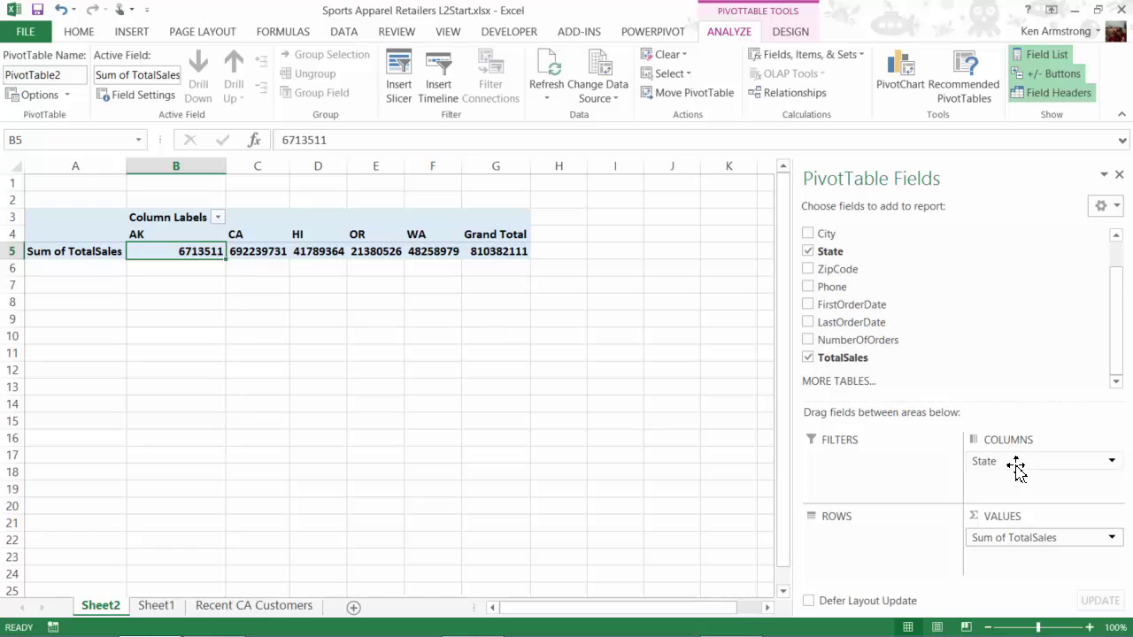
pyautogui.moveTo(1017, 465); pyautogui.dragTo(890, 542)
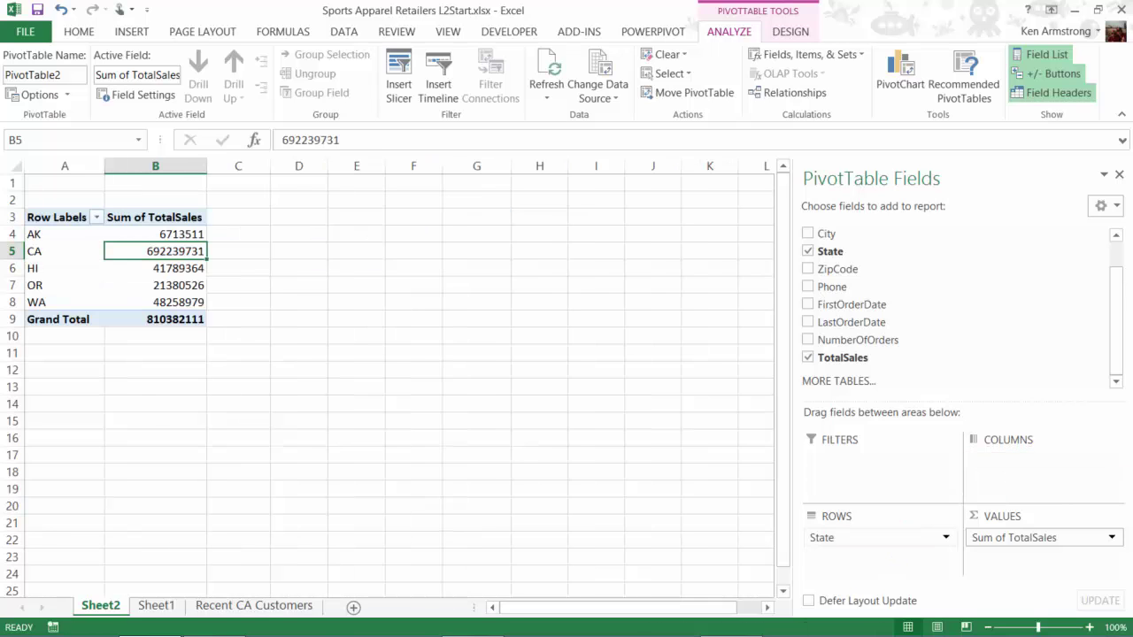
# - Add the City field beneath State in the PivotTable's rows and look through the cities listed under each state
pyautogui.moveTo(823, 235); pyautogui.dragTo(866, 547)
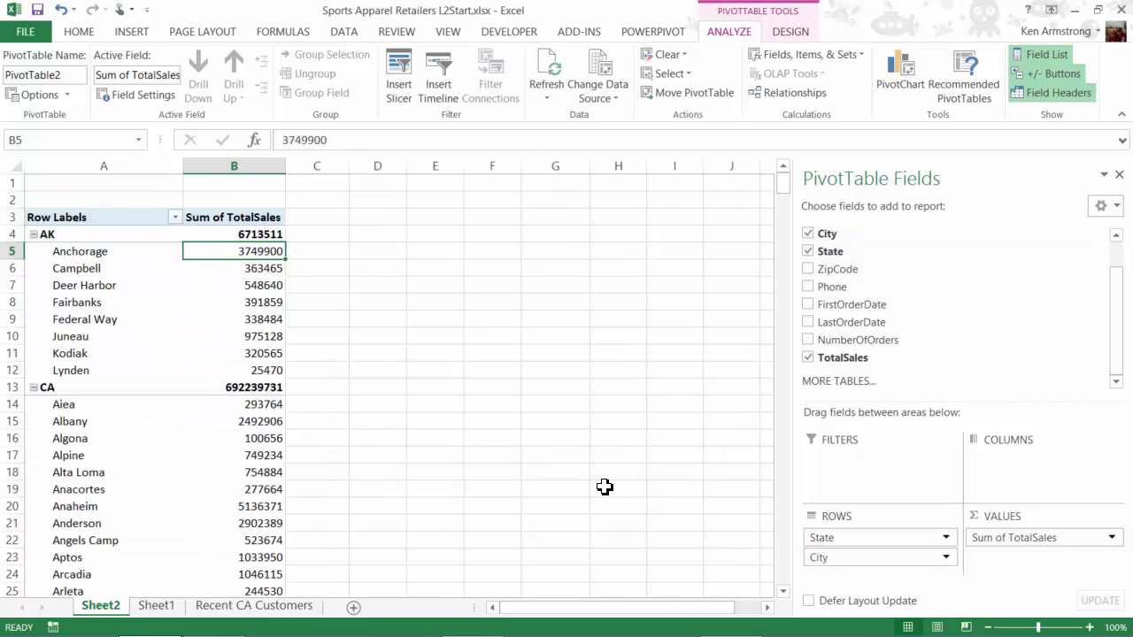
pyautogui.click(92, 252)
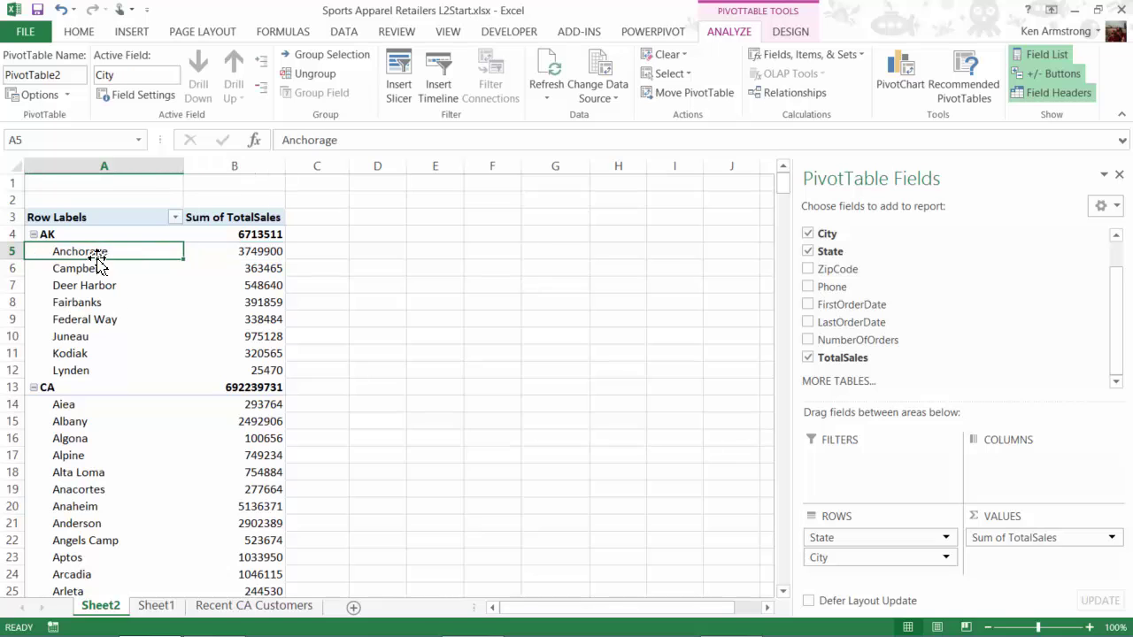
pyautogui.click(97, 264)
pyautogui.click(80, 421)
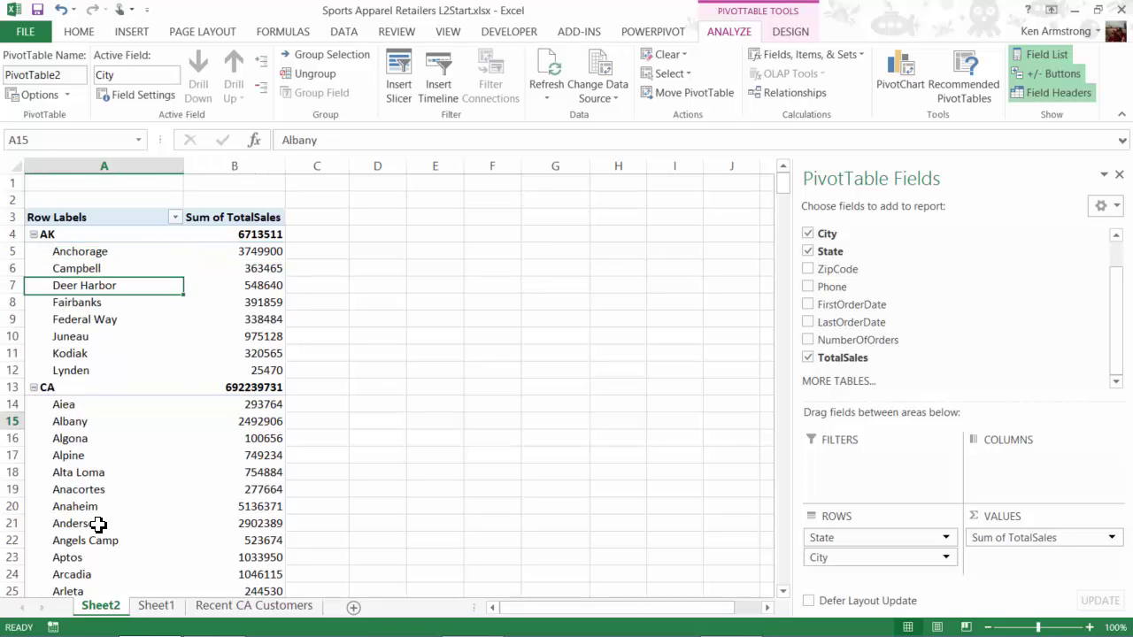
pyautogui.scroll(-14, 80, 422)
pyautogui.scroll(-20, 79, 422)
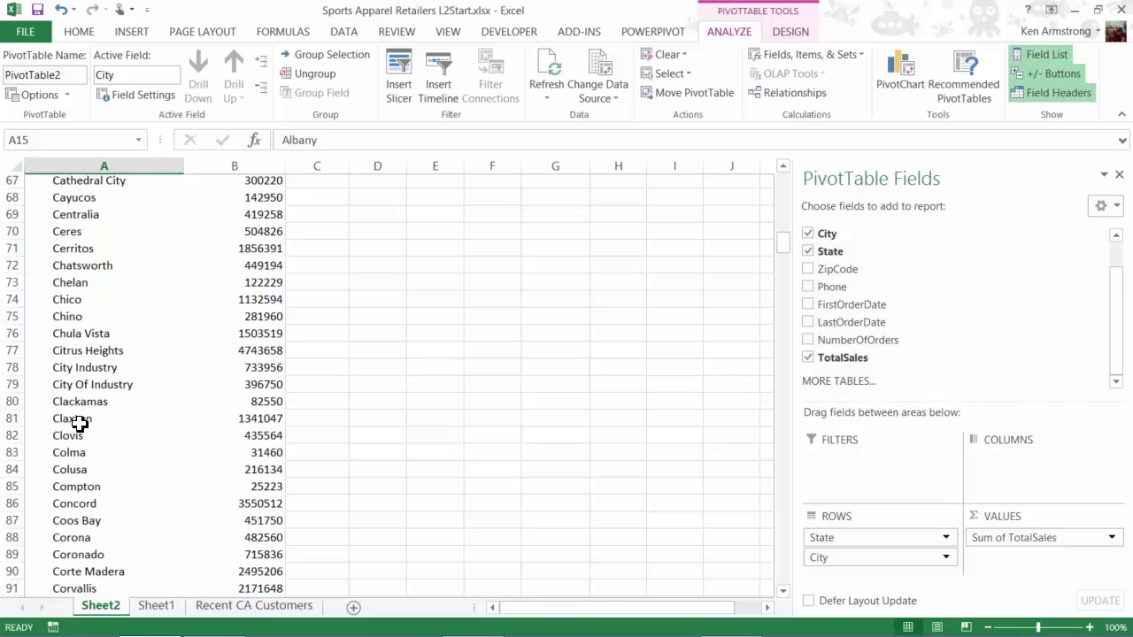
pyautogui.scroll(8, 80, 422)
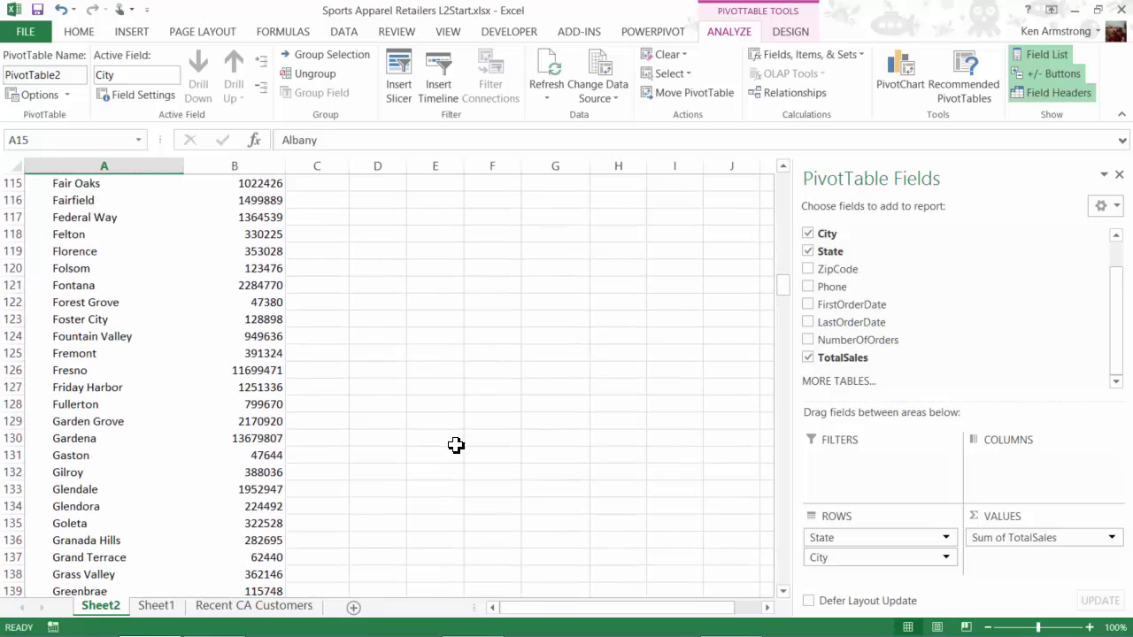
pyautogui.moveTo(782, 297); pyautogui.dragTo(789, 177)
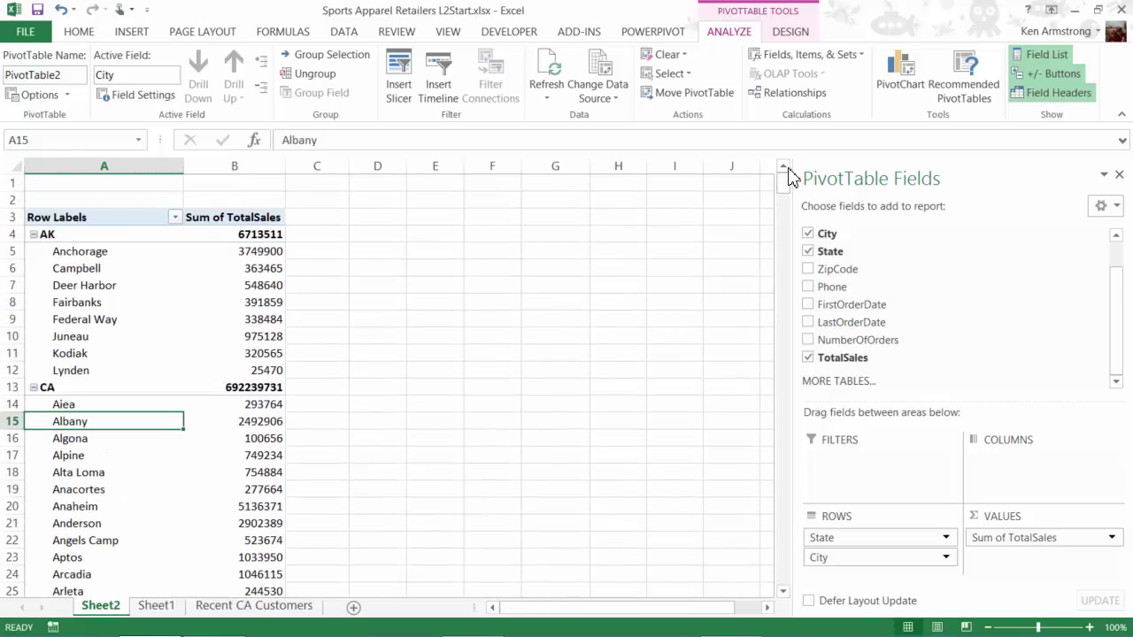
# - Collapse the AK group and the rest of the State field, and step through the collapsed state labels
pyautogui.click(34, 234)
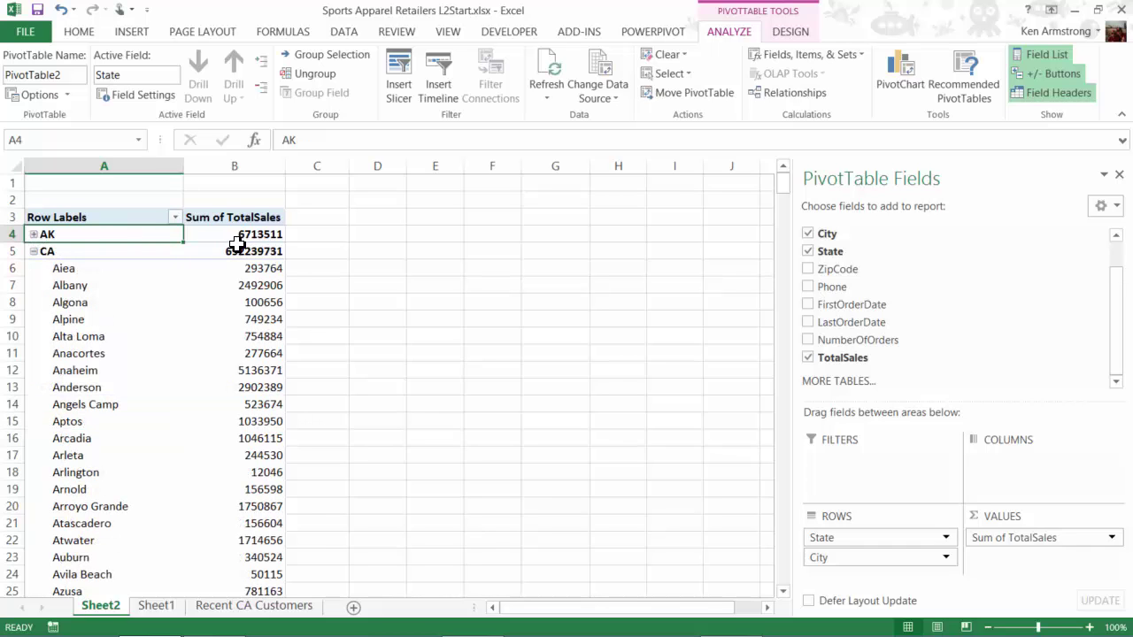
pyautogui.rightClick(92, 254)
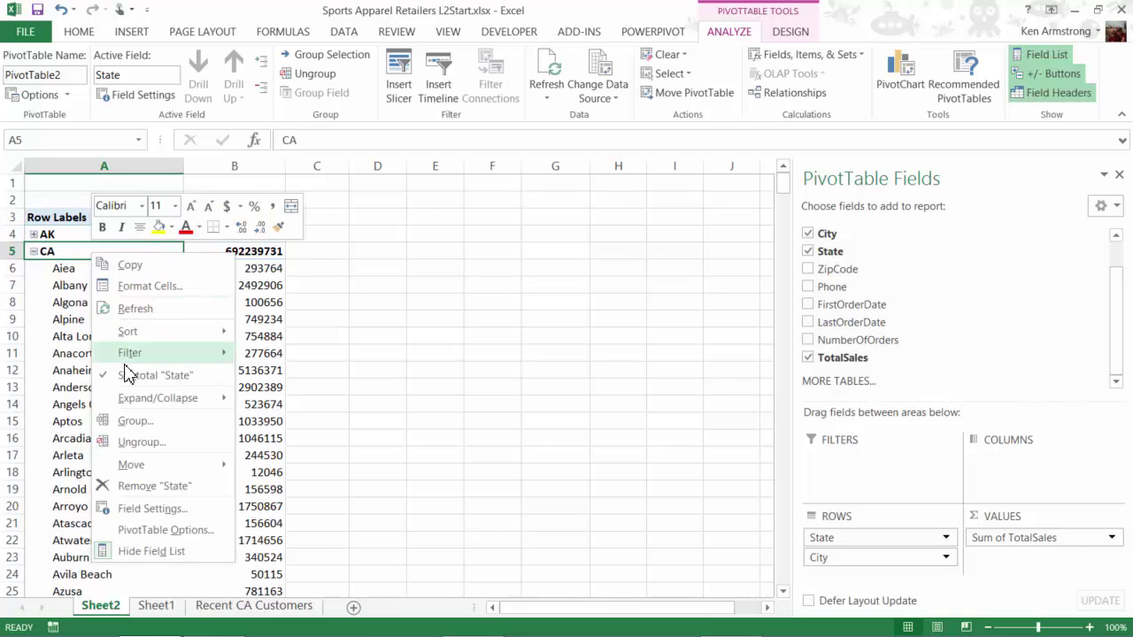
pyautogui.moveTo(165, 398)
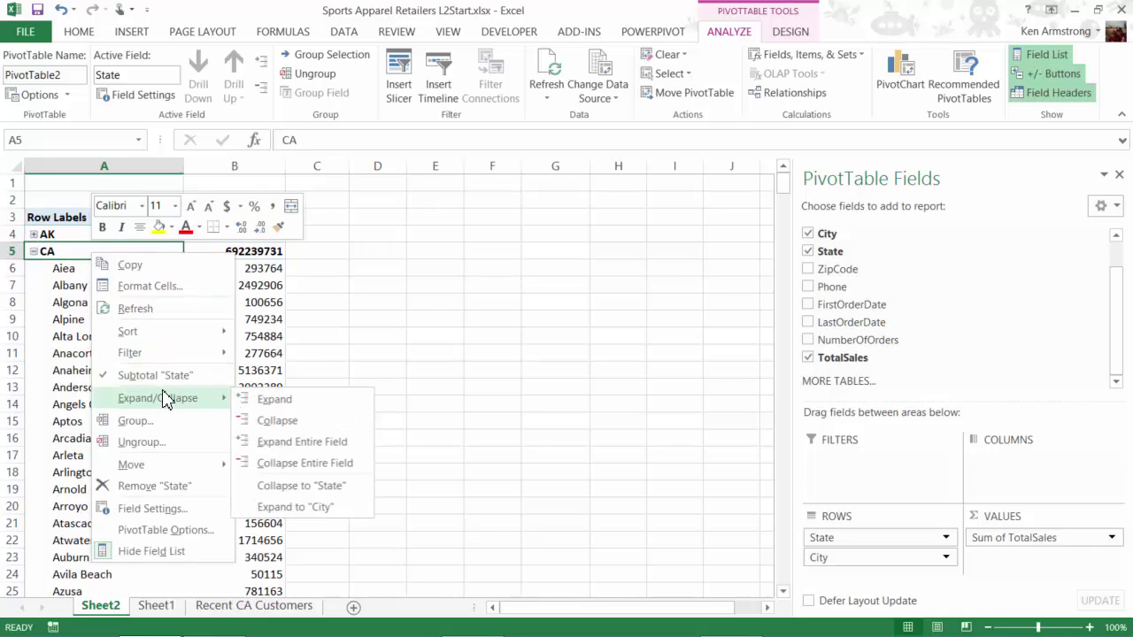
pyautogui.click(322, 463)
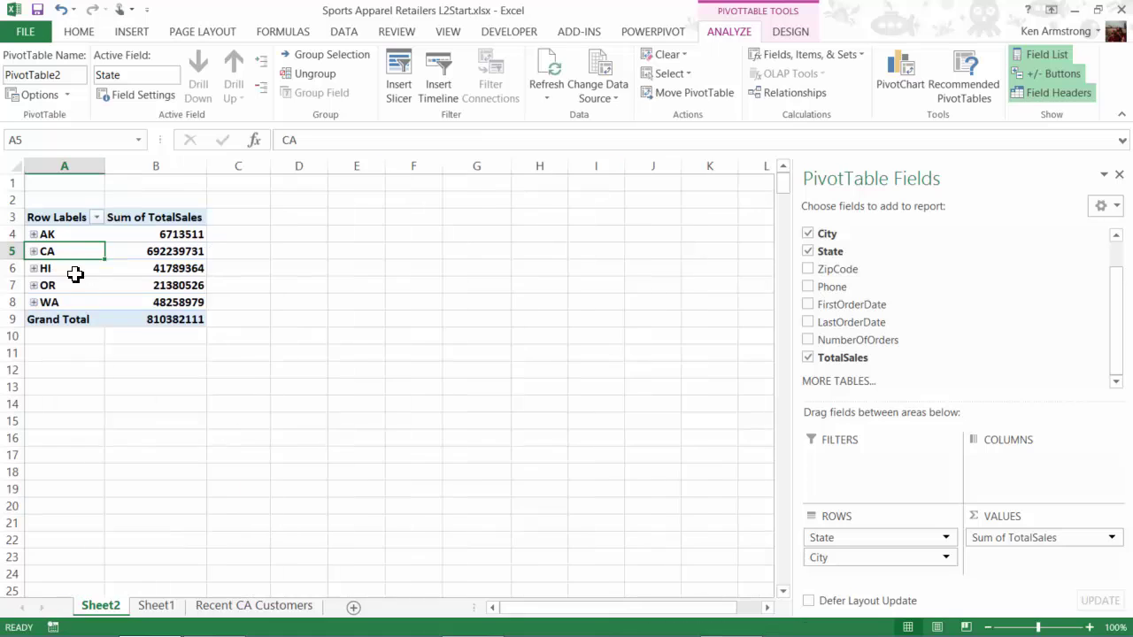
pyautogui.click(76, 271)
pyautogui.press('Down')
pyautogui.press('Down')
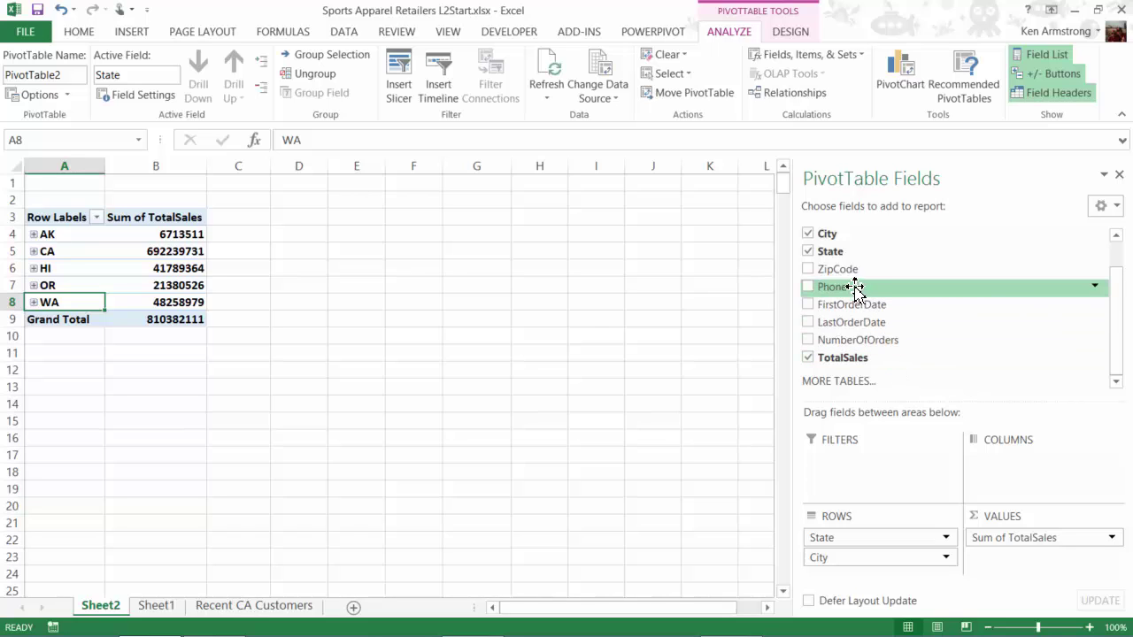
# - Add the Phone field beneath City in the PivotTable's rows and expand AK to look through the phone numbers under each city
pyautogui.moveTo(861, 283); pyautogui.dragTo(854, 570)
pyautogui.click(33, 235)
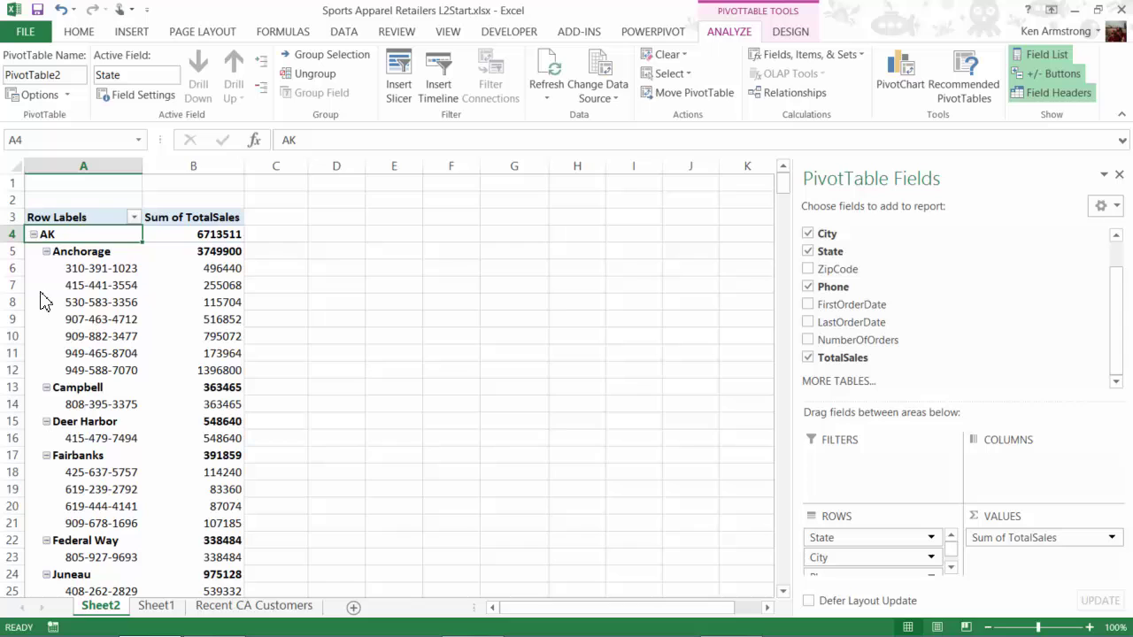
pyautogui.click(101, 271)
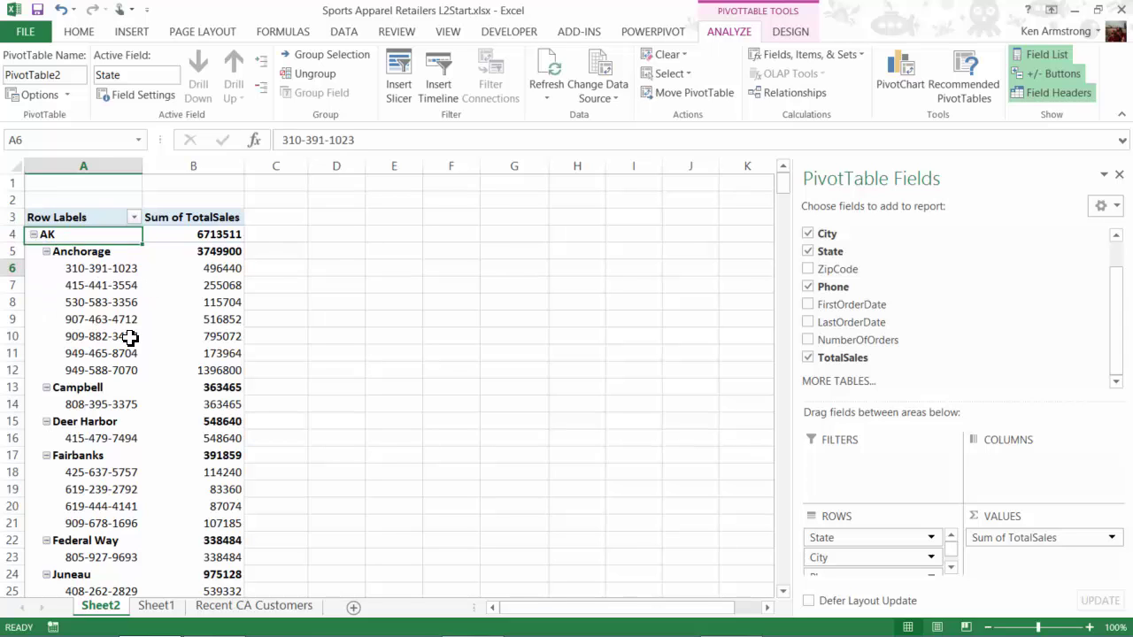
pyautogui.click(103, 286)
pyautogui.click(111, 304)
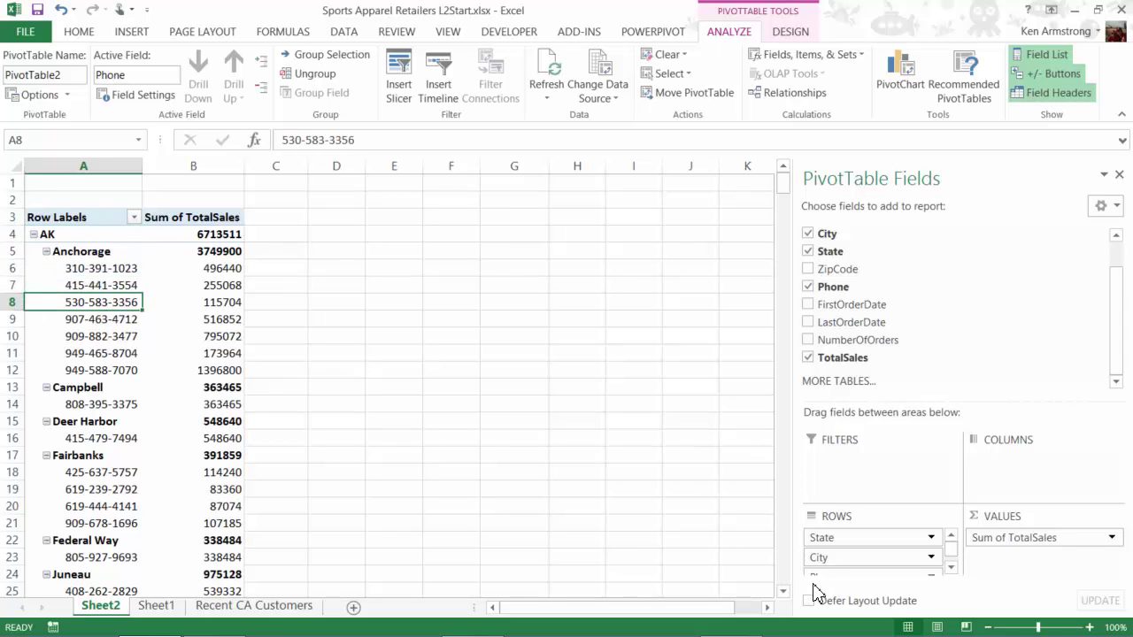
pyautogui.scroll(-2, 929, 482)
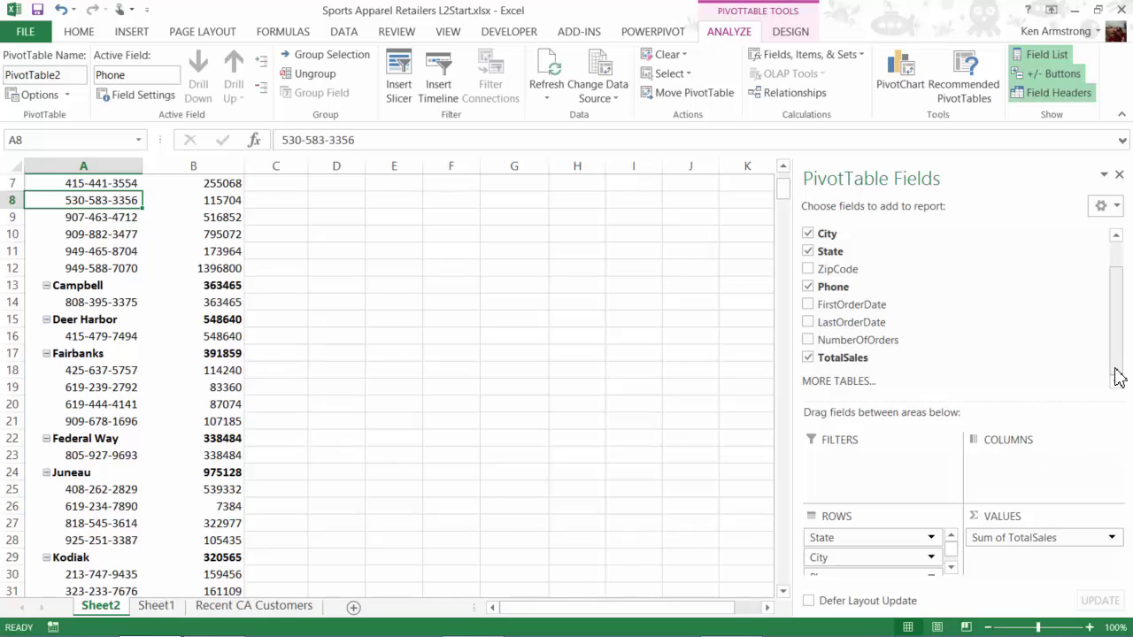
pyautogui.scroll(-2, 1117, 374)
pyautogui.scroll(-1, 954, 557)
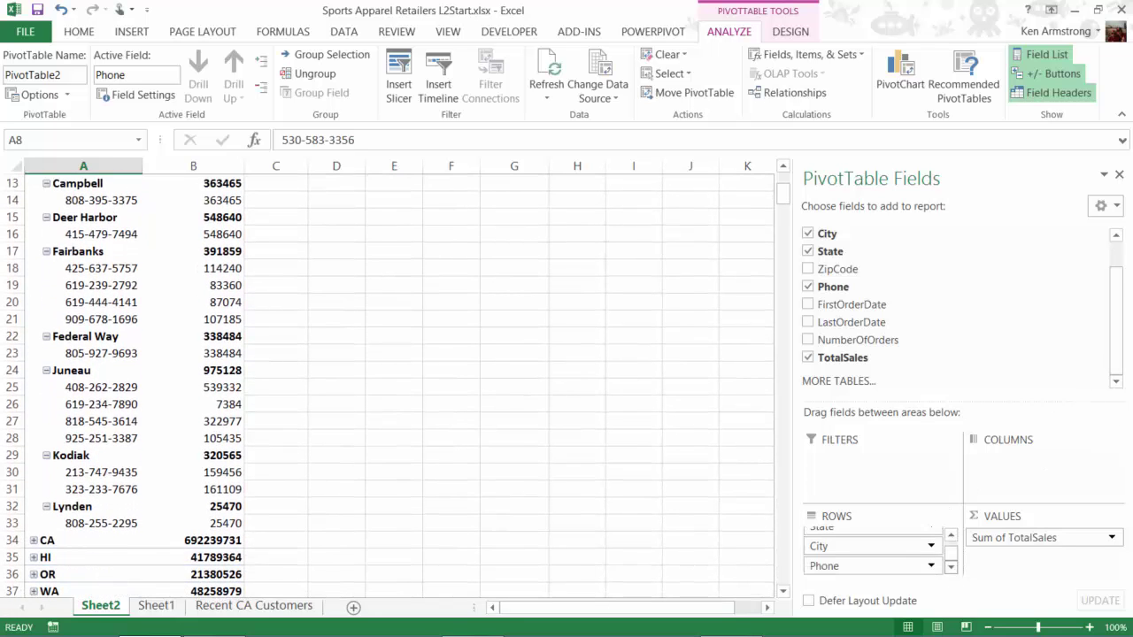
# - Remove the Phone field from the PivotTable's rows
pyautogui.click(910, 565)
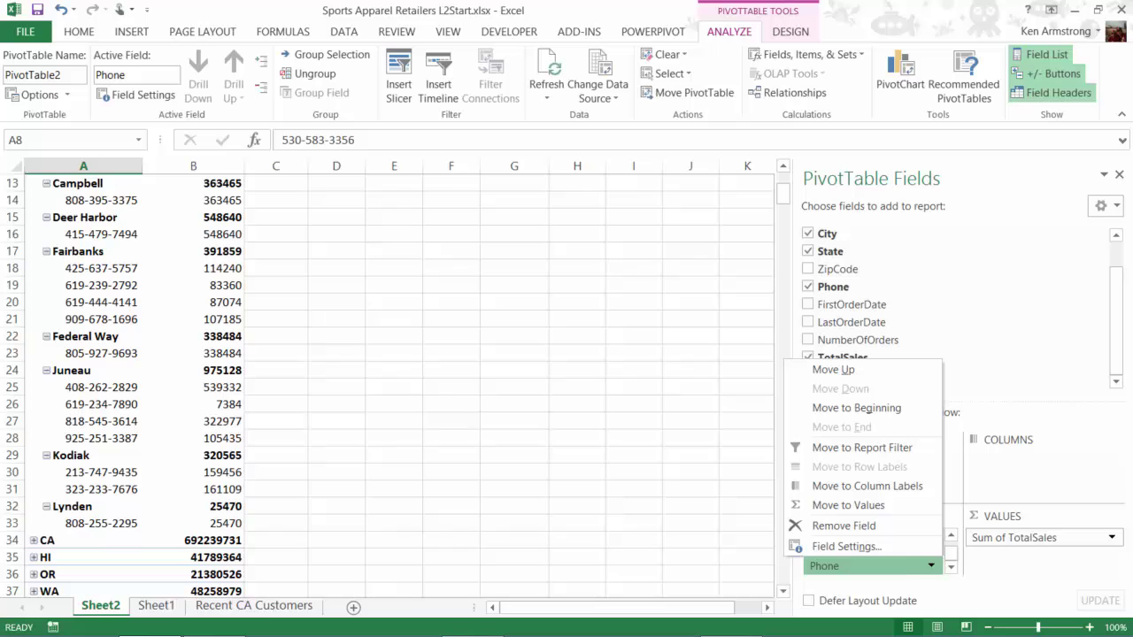
pyautogui.click(869, 566)
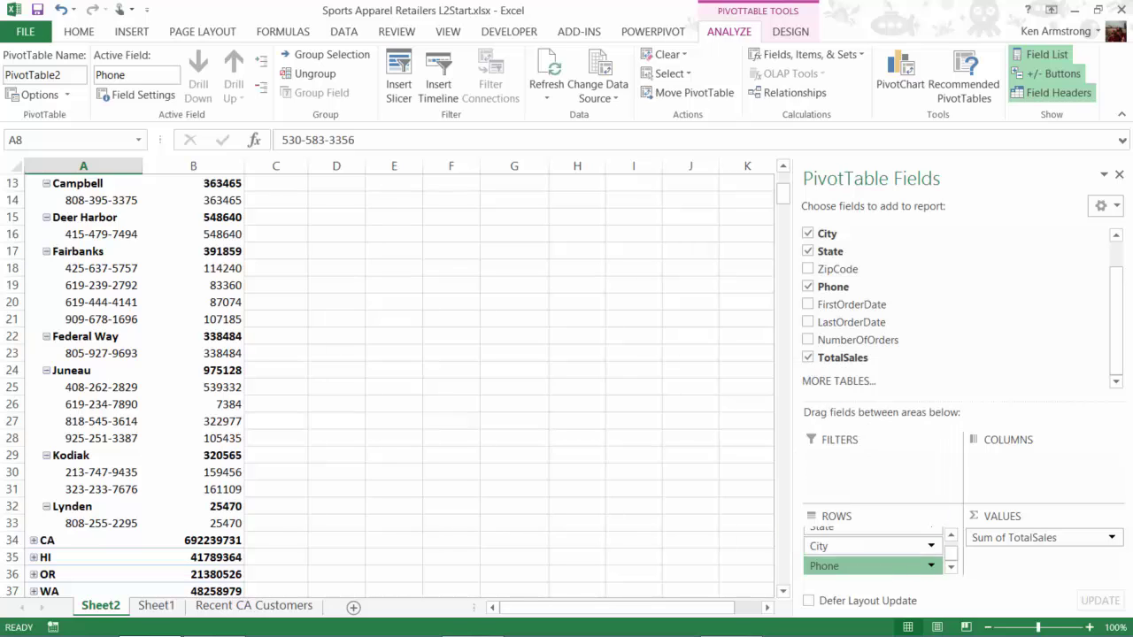
pyautogui.moveTo(869, 567); pyautogui.dragTo(687, 529)
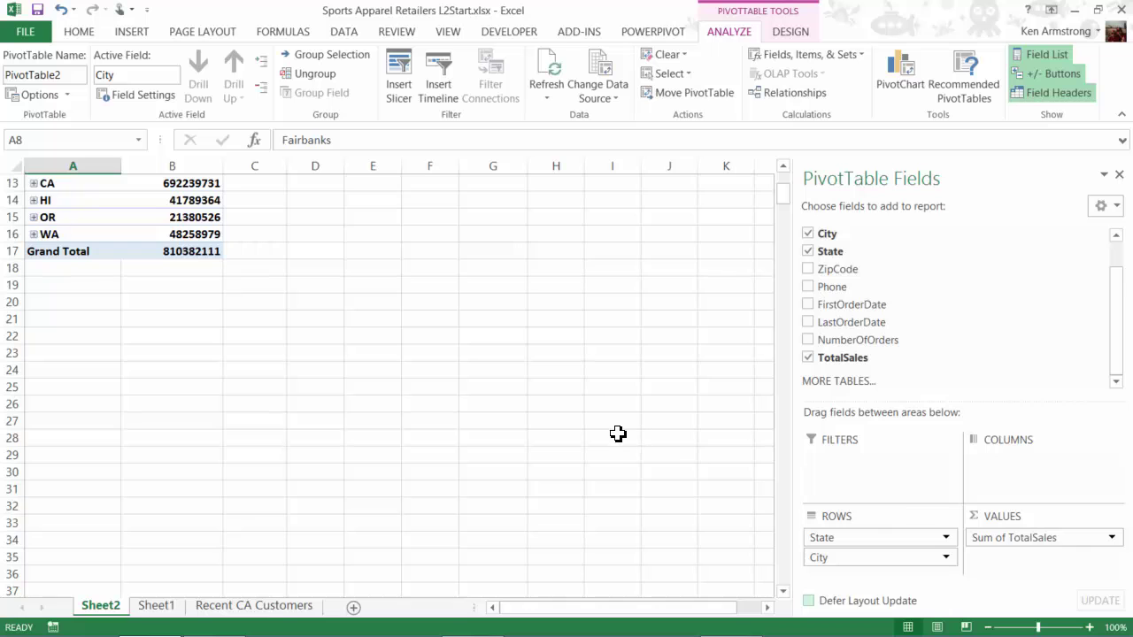
pyautogui.click(670, 422)
pyautogui.scroll(4, 664, 420)
# - Set the TotalSales value field to be summarized by Average
pyautogui.click(149, 336)
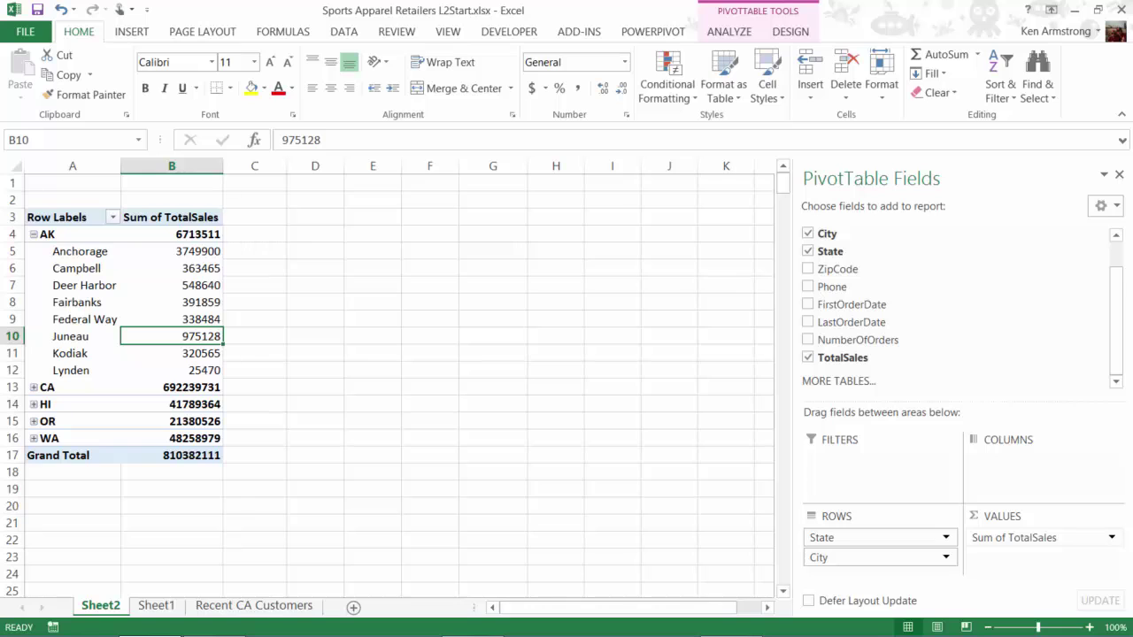
pyautogui.click(1112, 537)
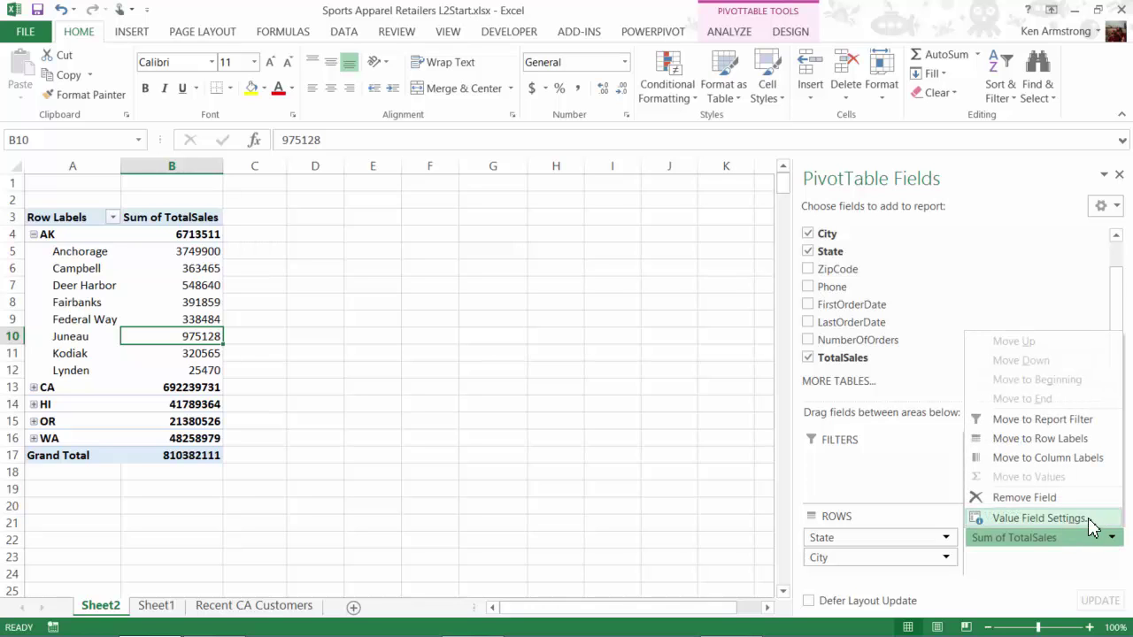
pyautogui.click(1040, 519)
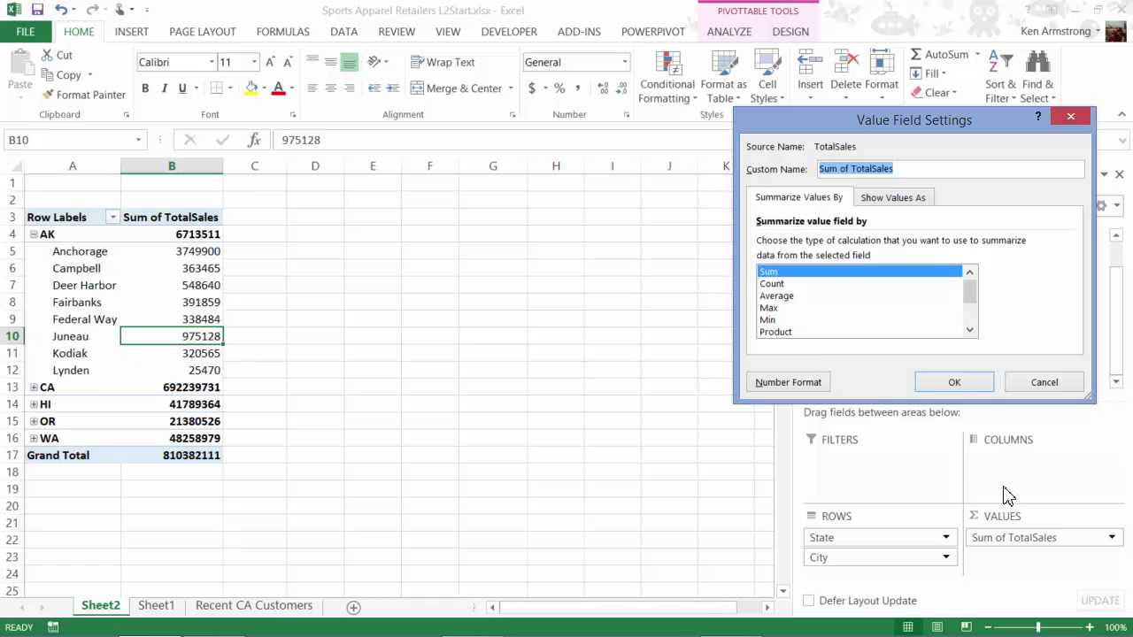
pyautogui.click(771, 298)
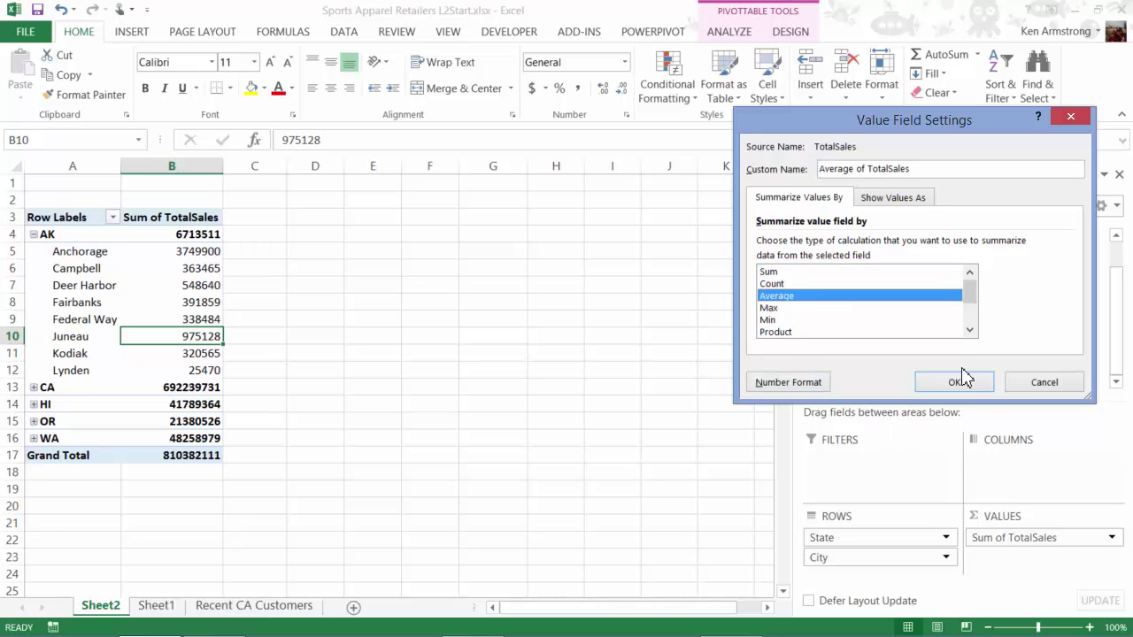
# - Format the averaged value as Number with 0 decimal places and a thousands separator, and name the field Average Sales
pyautogui.click(794, 382)
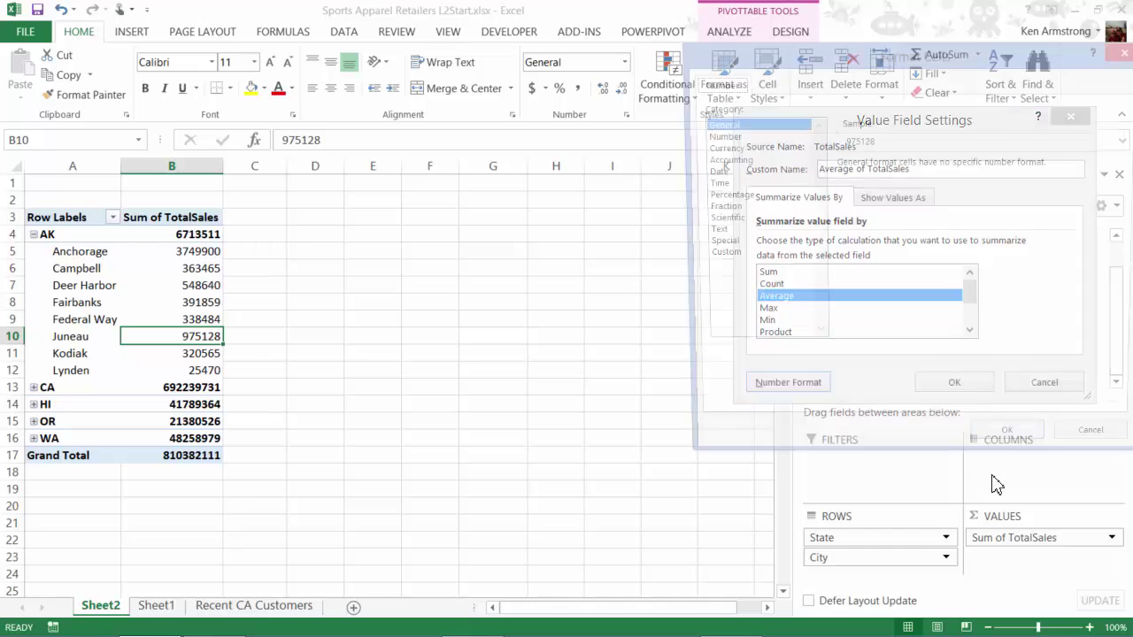
pyautogui.click(719, 137)
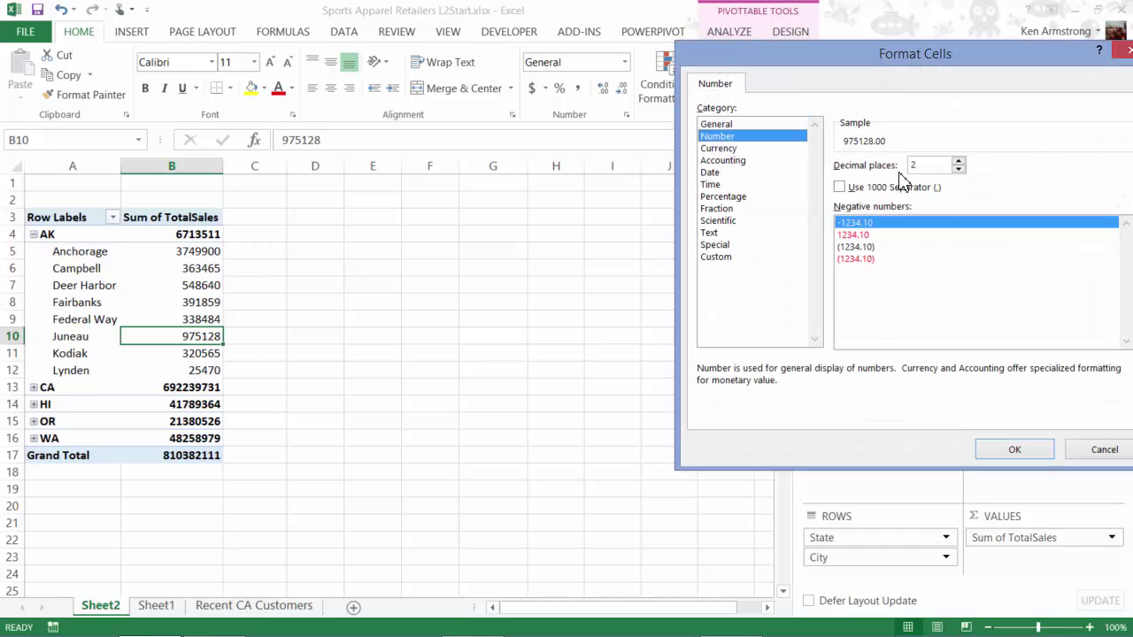
pyautogui.click(839, 187)
pyautogui.click(958, 169)
pyautogui.click(958, 169)
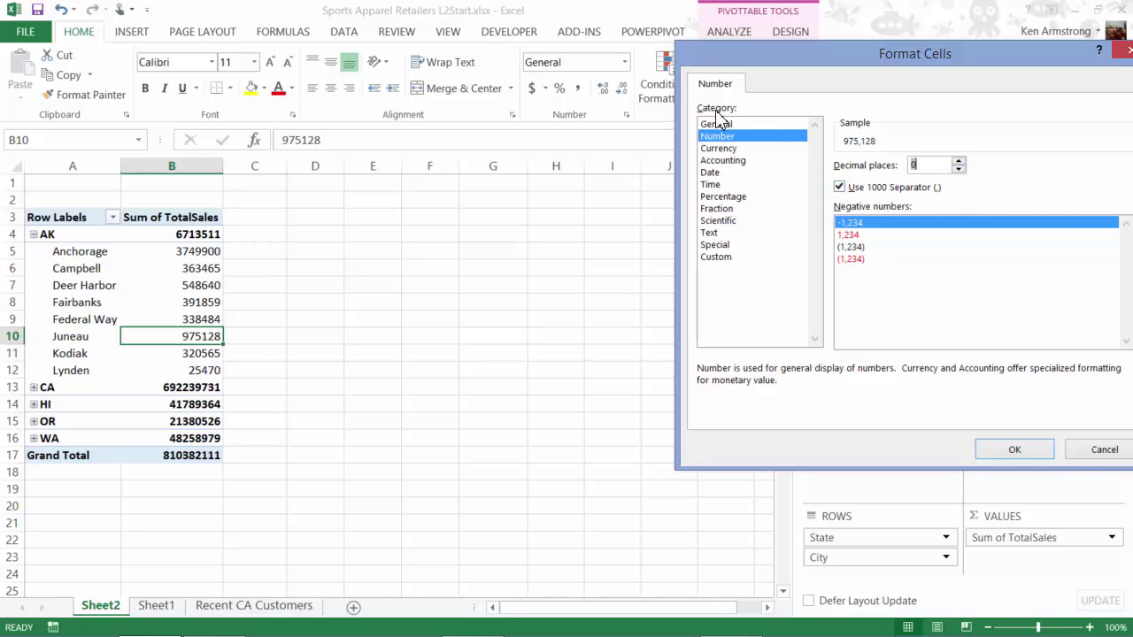
pyautogui.click(1014, 449)
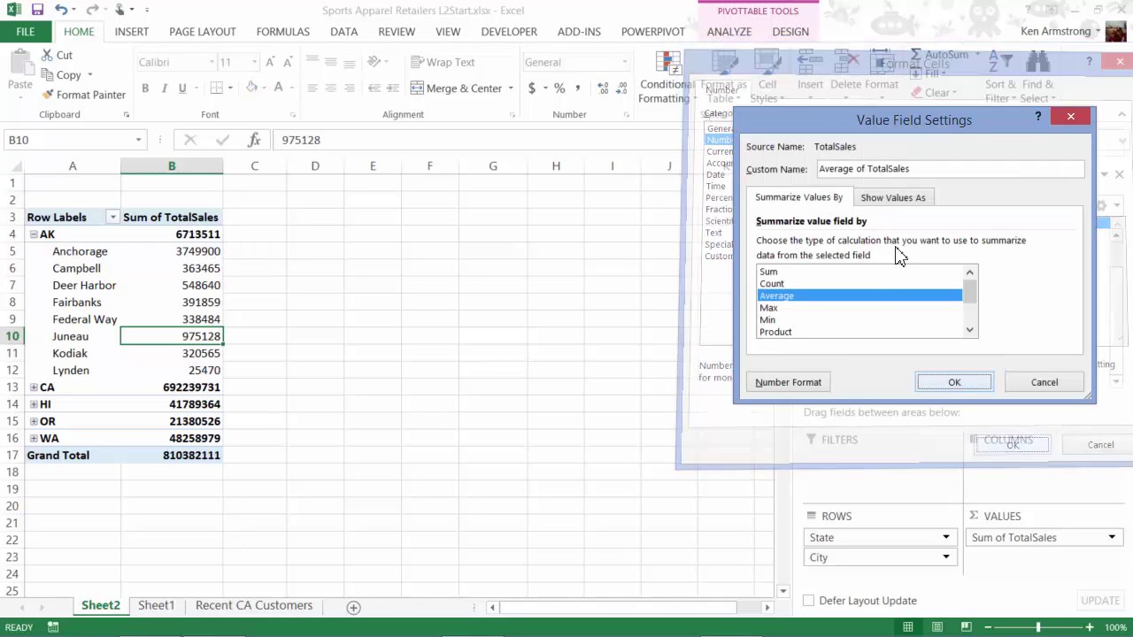
pyautogui.click(876, 173)
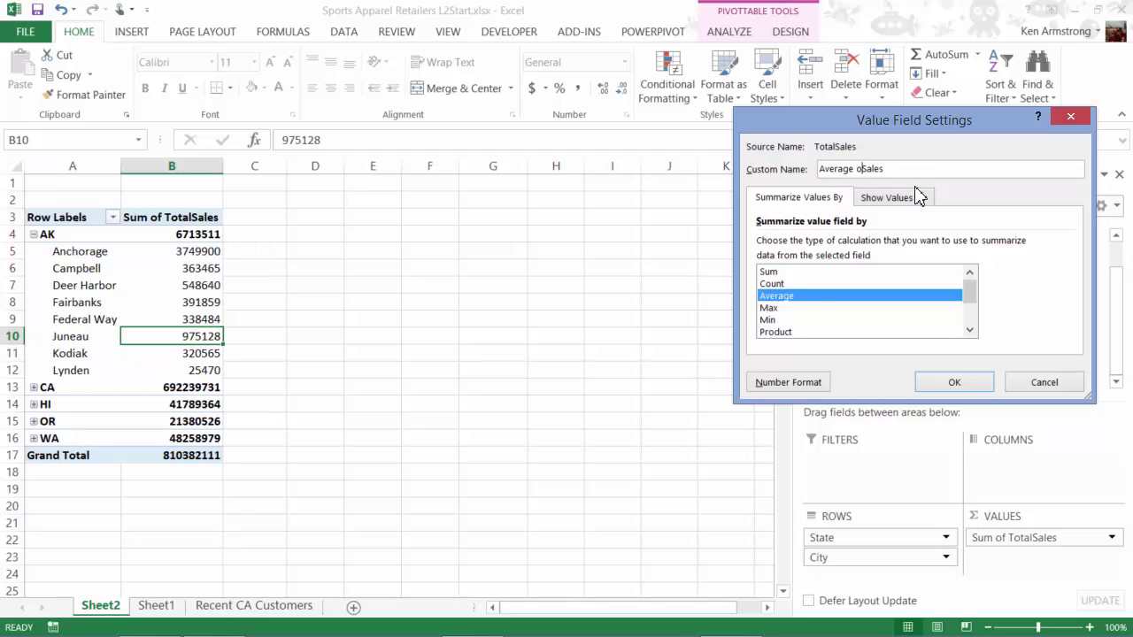
pyautogui.click(951, 382)
# - Add TotalSales again as a summed value below Average Sales, and compare both columns for the AK cities
pyautogui.moveTo(832, 370); pyautogui.dragTo(993, 566)
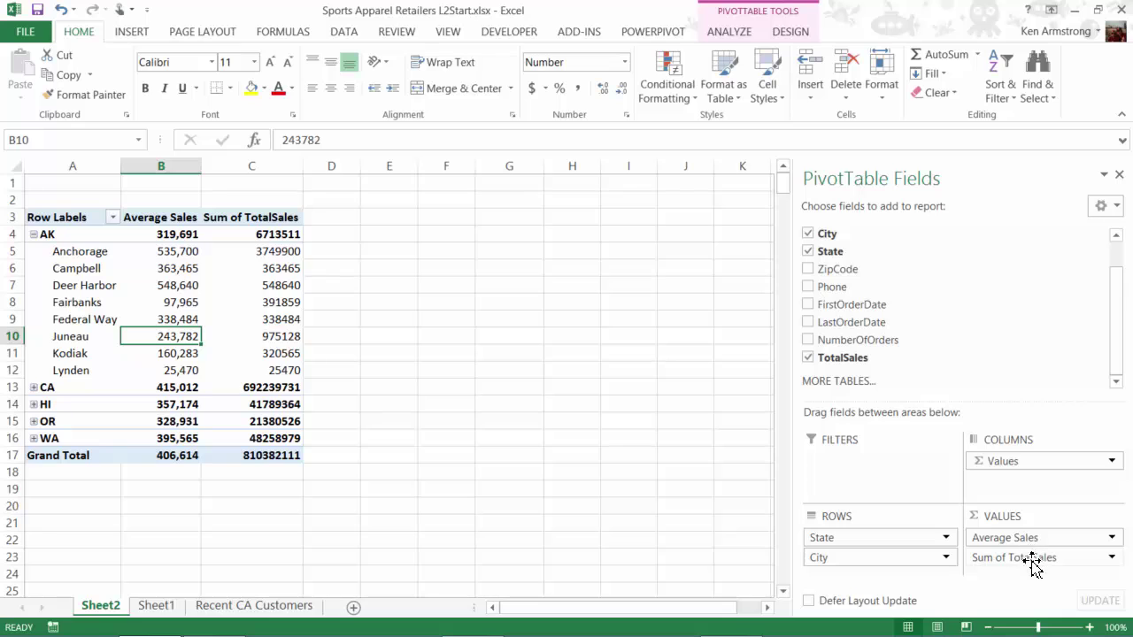
pyautogui.click(1003, 537)
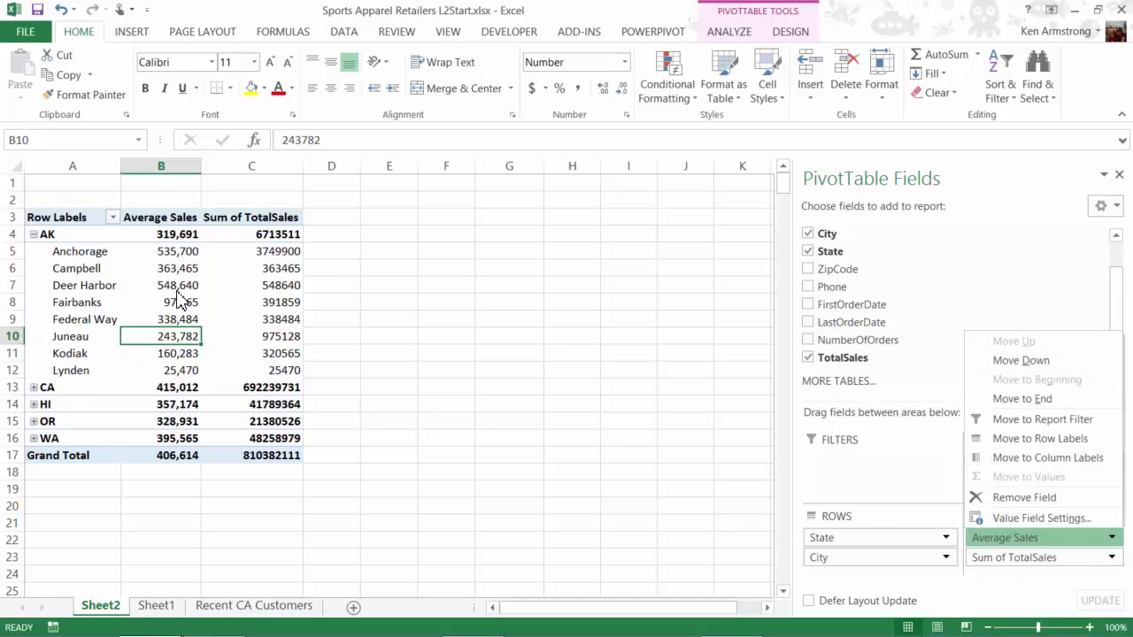
pyautogui.press('Escape')
pyautogui.click(177, 215)
pyautogui.moveTo(248, 222); pyautogui.dragTo(278, 270)
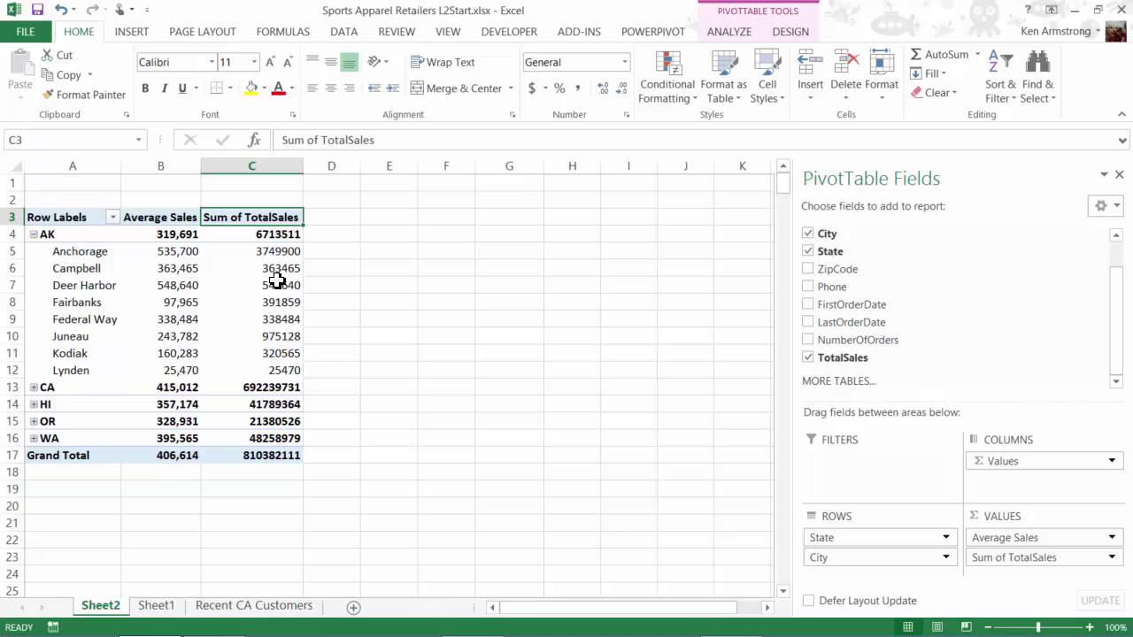
pyautogui.click(86, 253)
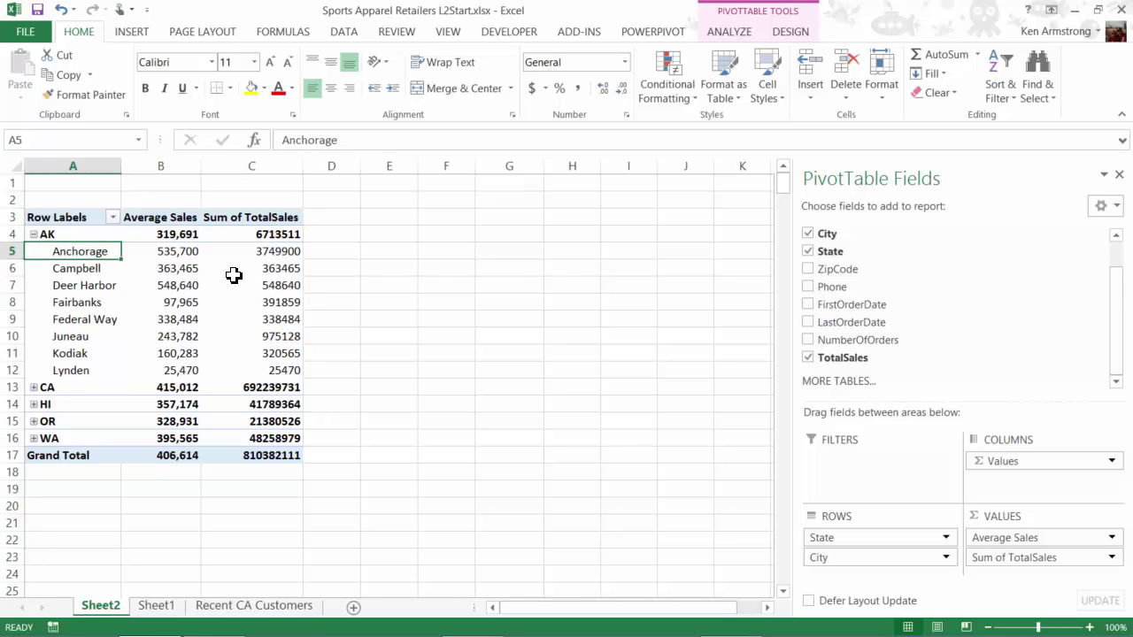
pyautogui.click(272, 267)
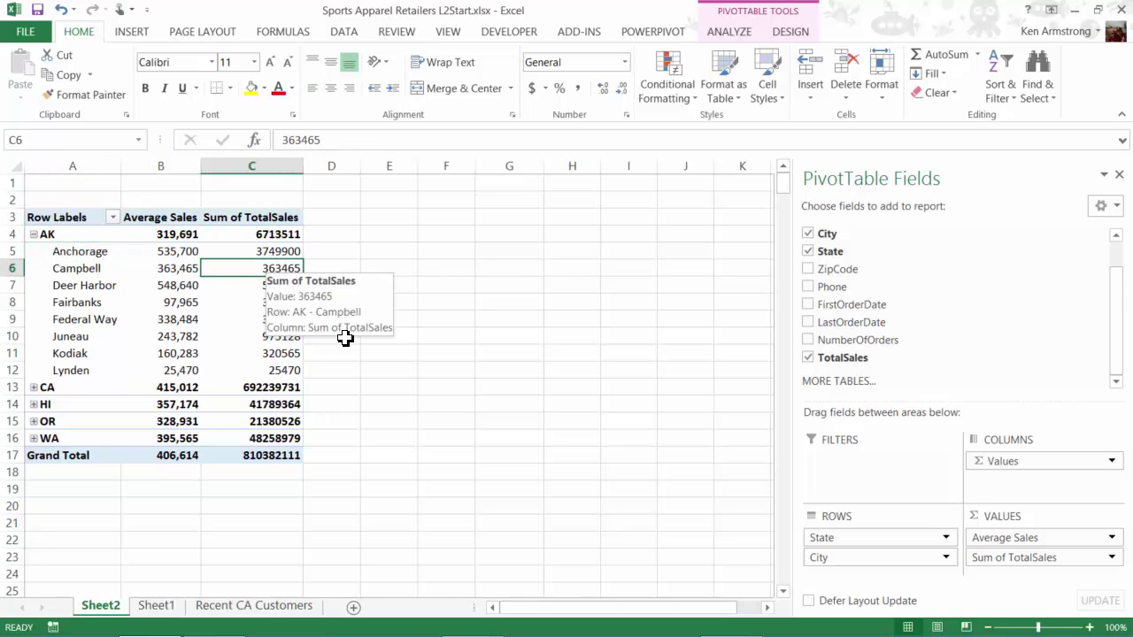
# - Add NumberOfOrders as a sum ahead of Average Sales in the PivotTable's values, and expand HI to look through its cities
pyautogui.moveTo(840, 340); pyautogui.dragTo(998, 535)
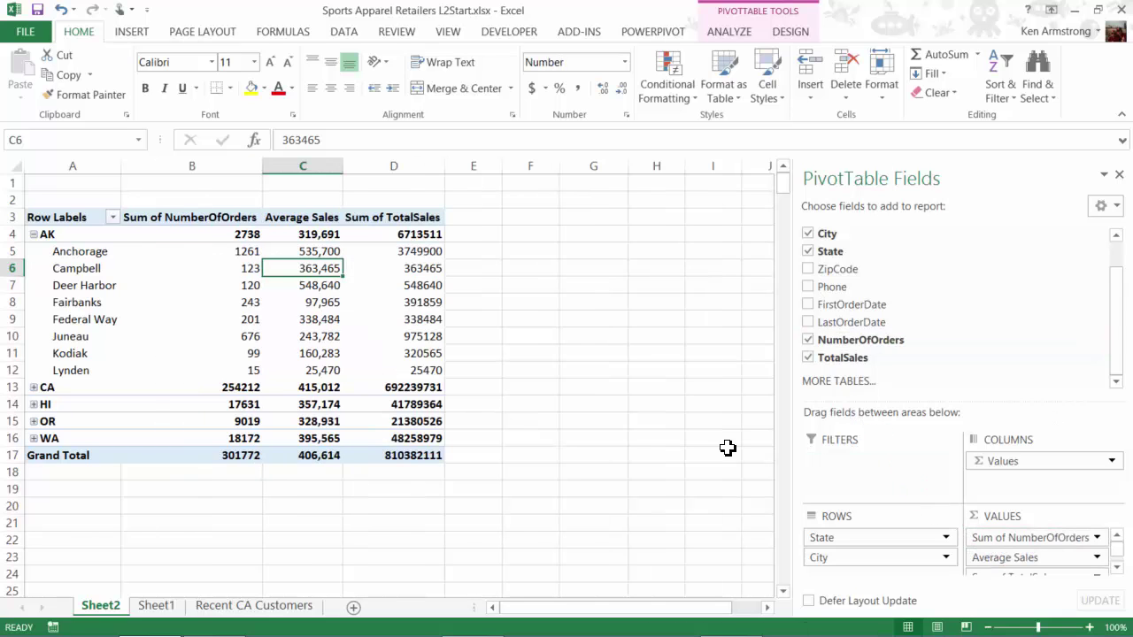
pyautogui.click(211, 254)
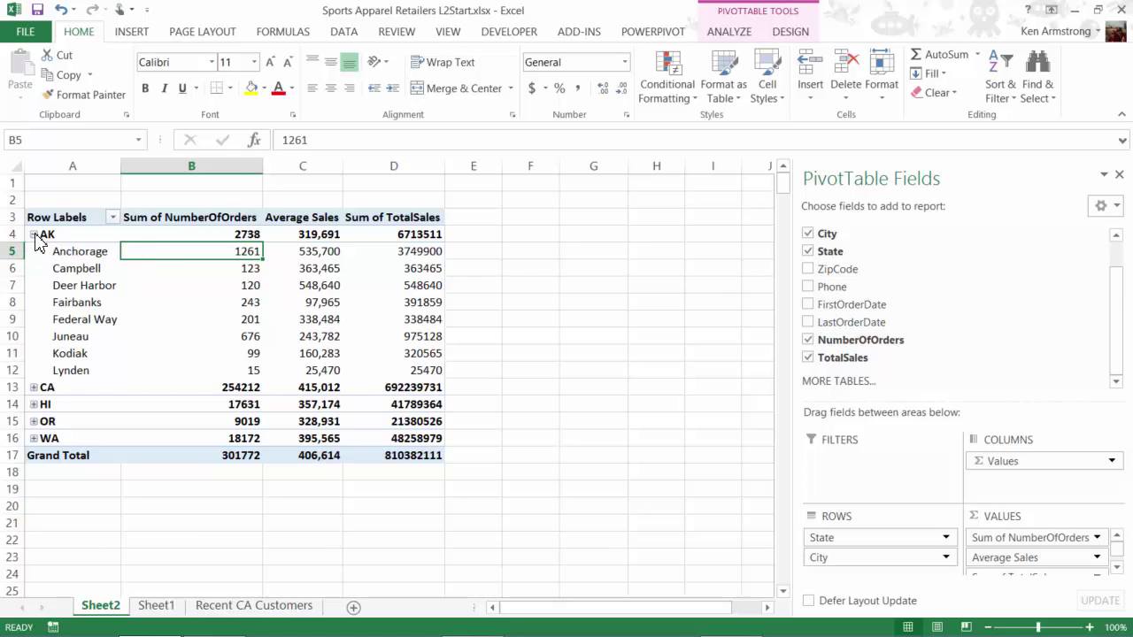
pyautogui.click(32, 405)
pyautogui.scroll(-5, 43, 516)
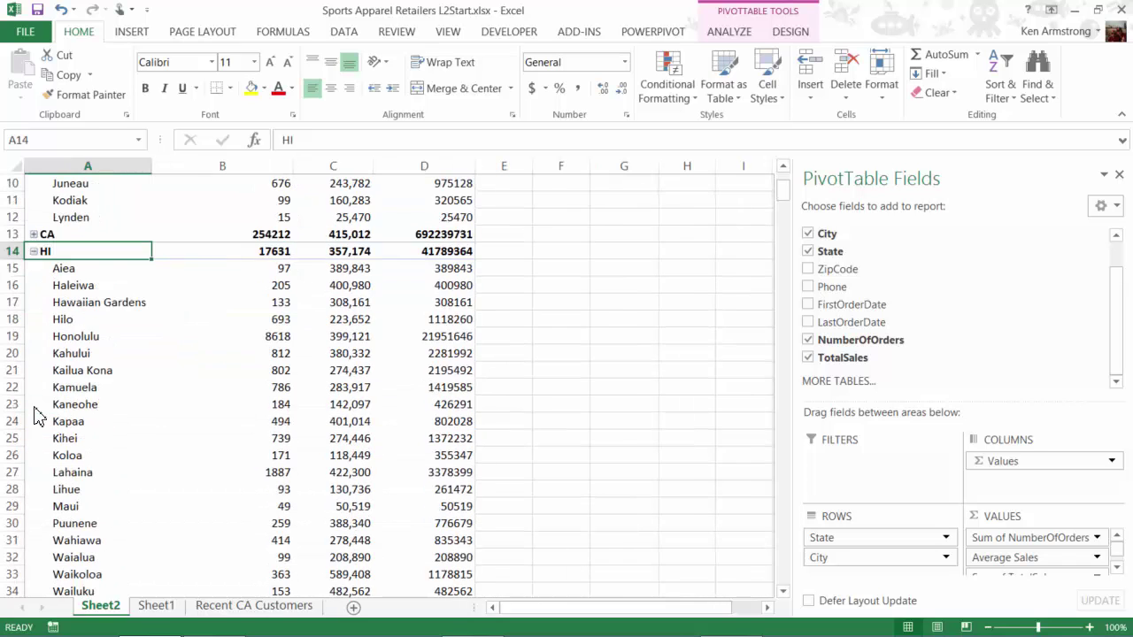
pyautogui.scroll(5, 33, 405)
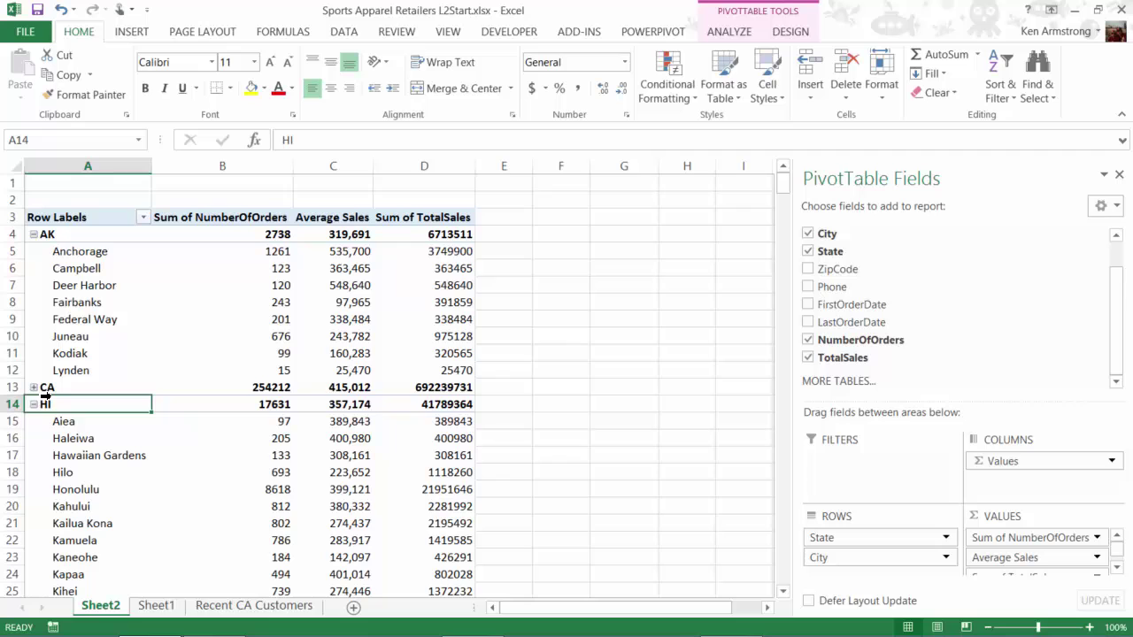
# - Select each of the three value columns for review, and collapse the HI and AK groups
pyautogui.click(246, 217)
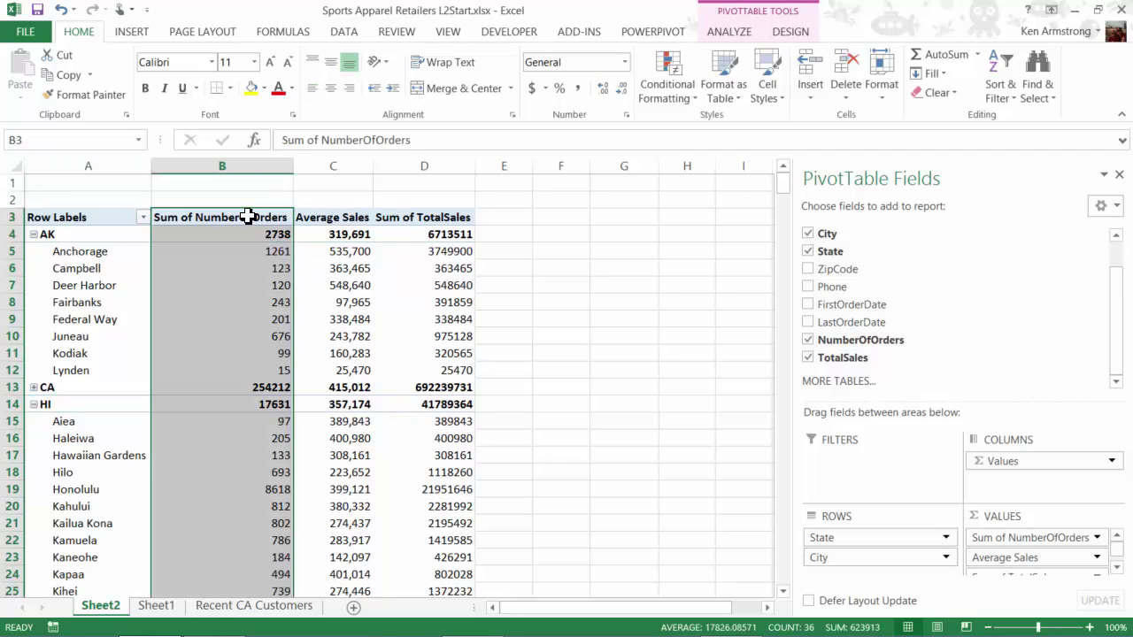
pyautogui.click(316, 220)
pyautogui.click(424, 217)
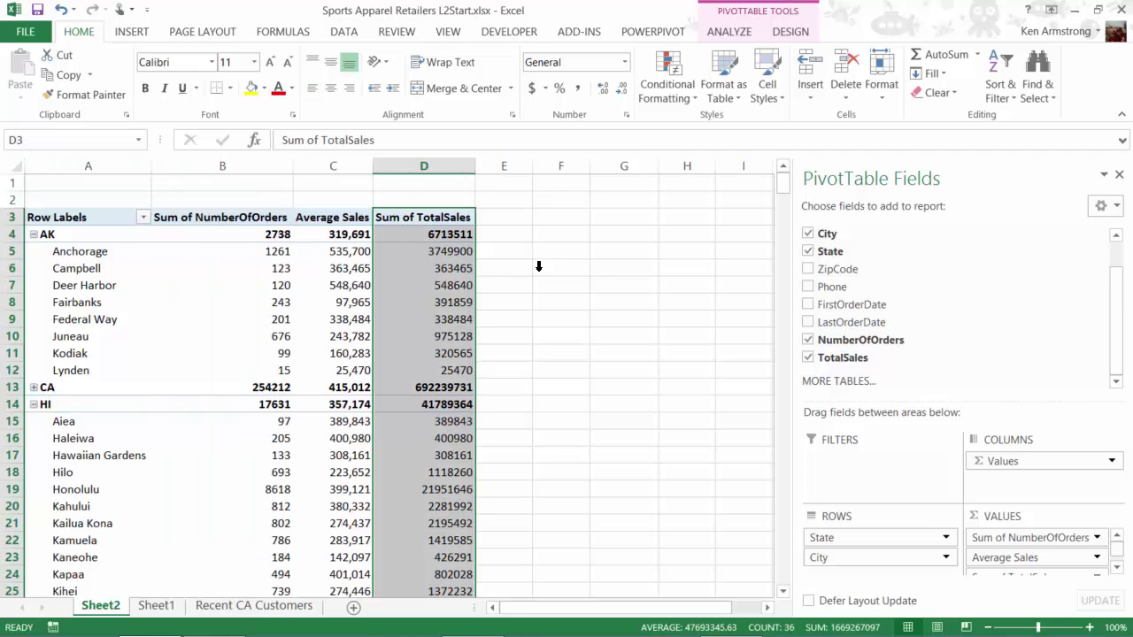
pyautogui.click(33, 404)
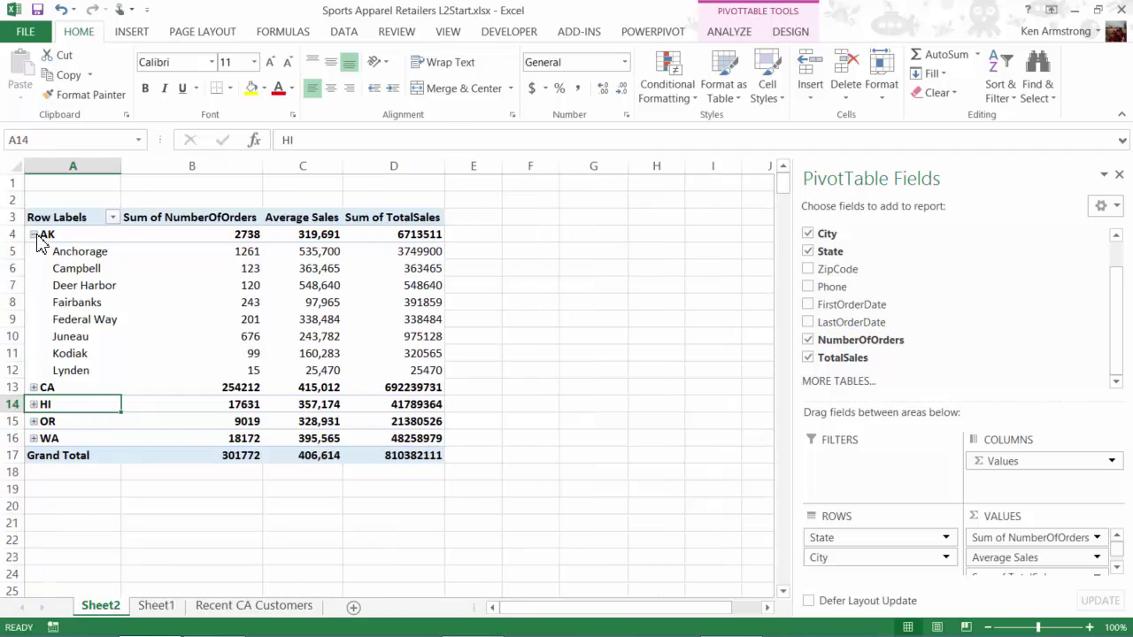
pyautogui.click(34, 234)
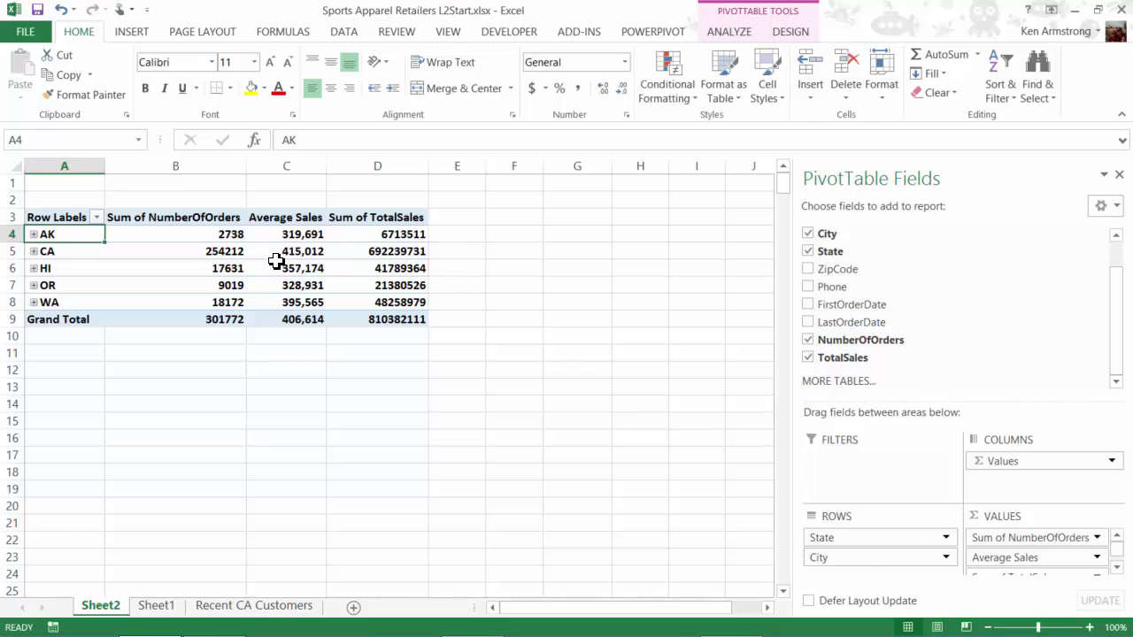
# - Remove Average Sales and the NumberOfOrders sum from the PivotTable's values, and move State from the rows to the report filters
pyautogui.moveTo(1000, 557); pyautogui.dragTo(626, 548)
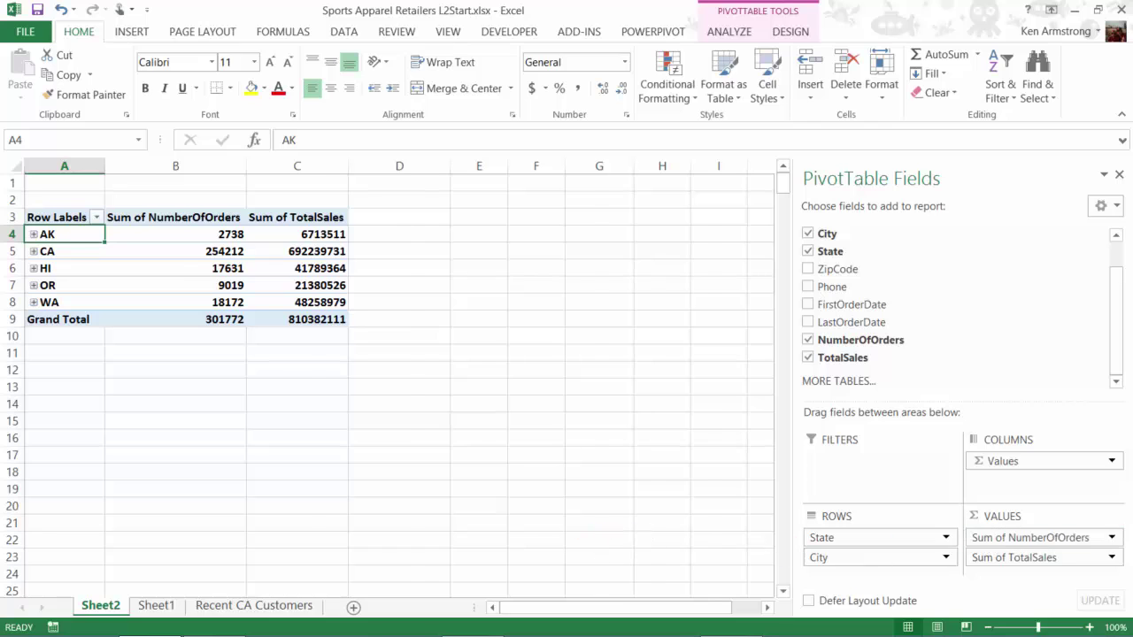
pyautogui.moveTo(1031, 537); pyautogui.dragTo(639, 522)
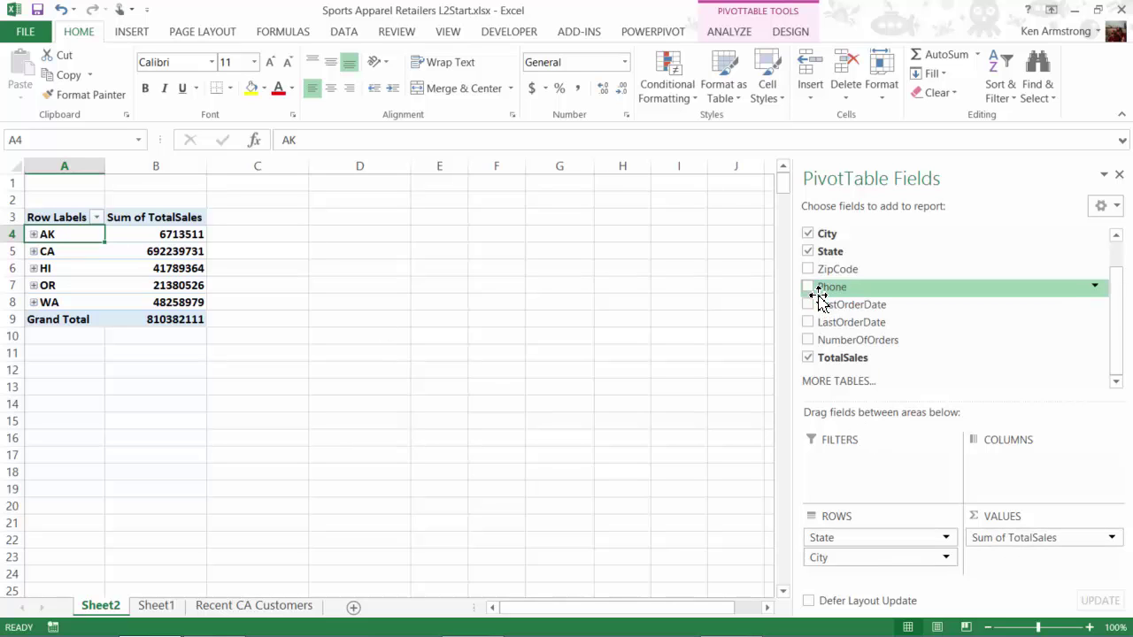
pyautogui.moveTo(859, 537); pyautogui.dragTo(860, 477)
pyautogui.moveTo(1077, 595); pyautogui.dragTo(837, 473)
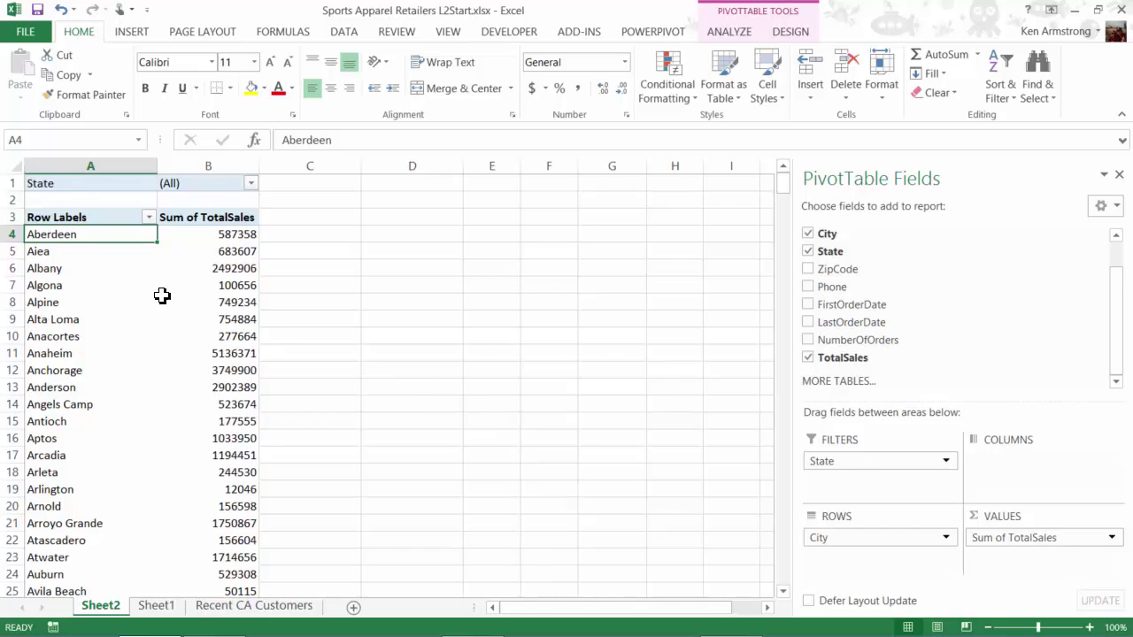
# - Filter the PivotTable by State to show only the CA cities
pyautogui.click(106, 185)
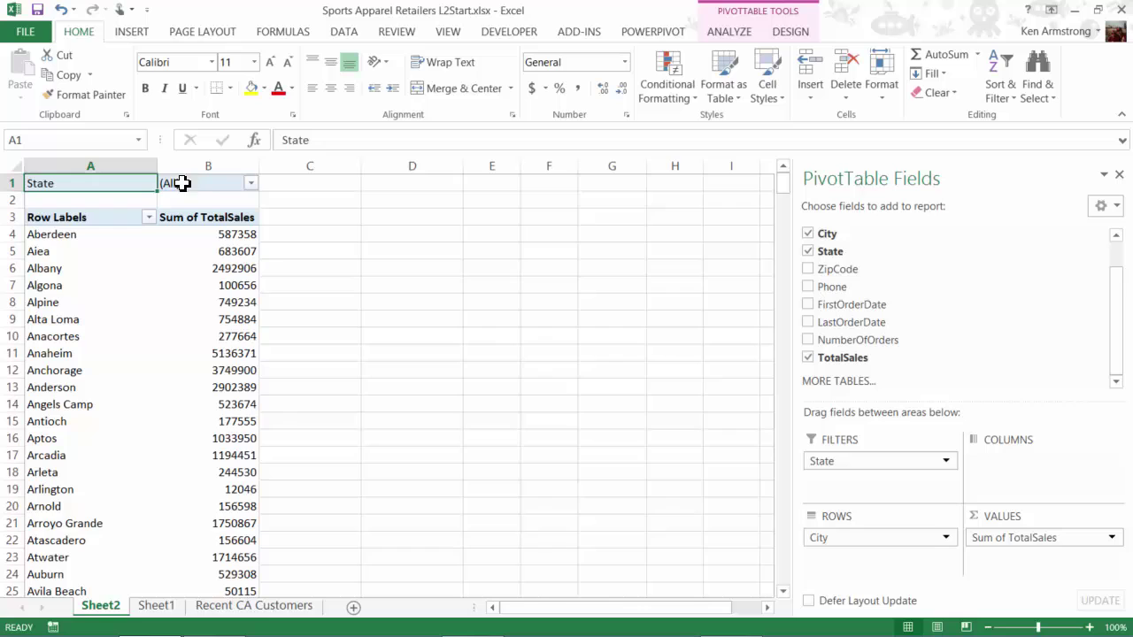
pyautogui.click(250, 184)
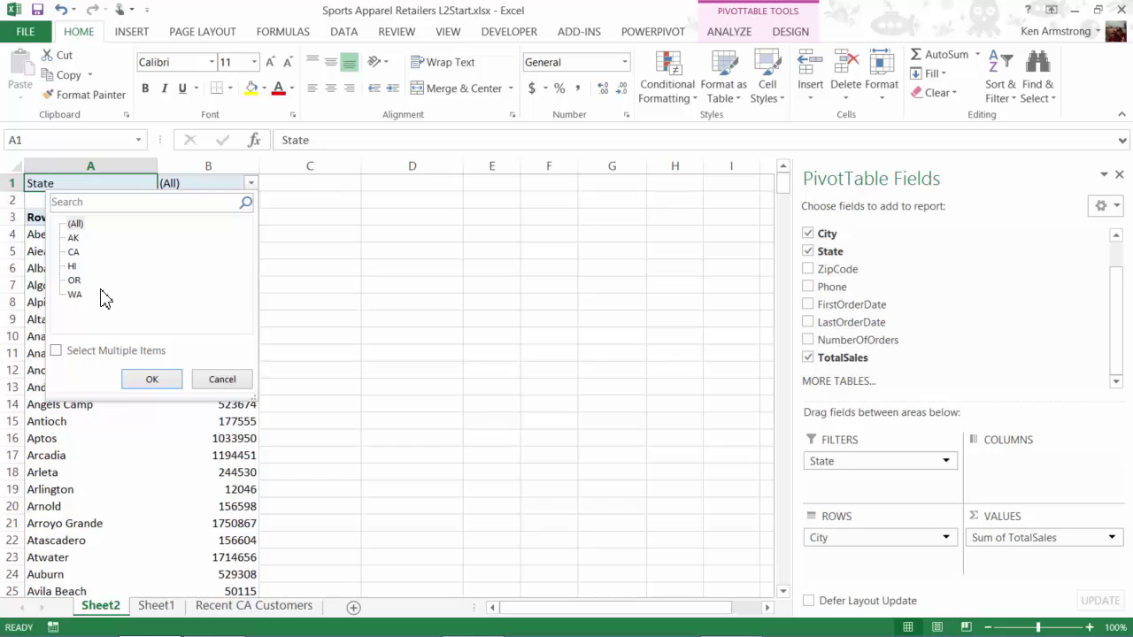
pyautogui.click(74, 251)
pyautogui.click(151, 378)
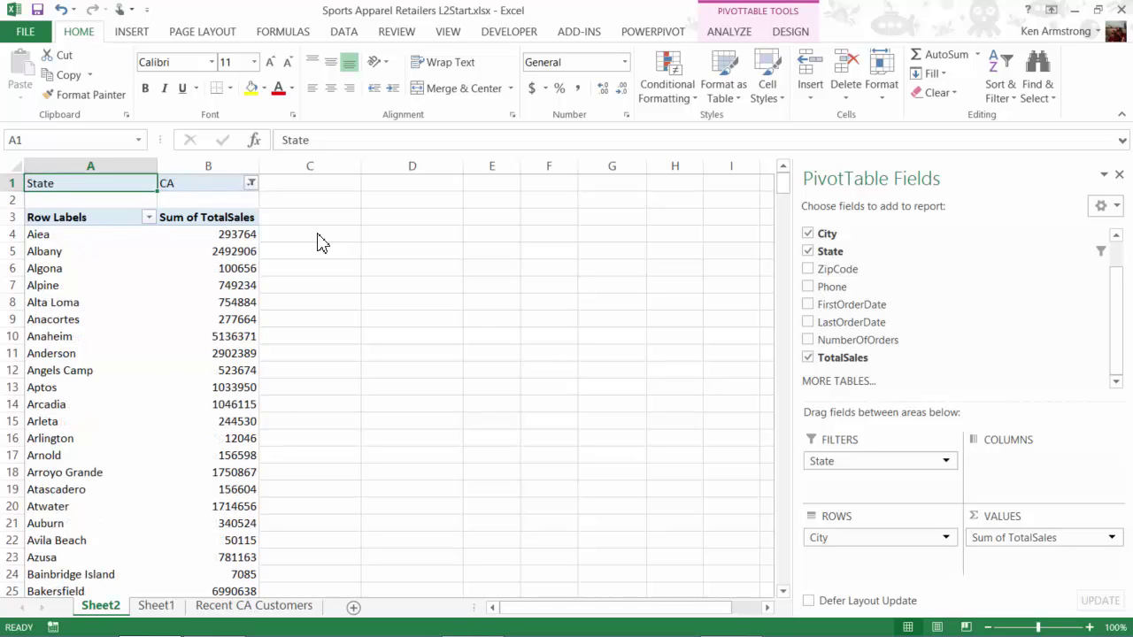
# - Allow multiple items in the State filter and include AK along with CA
pyautogui.click(251, 183)
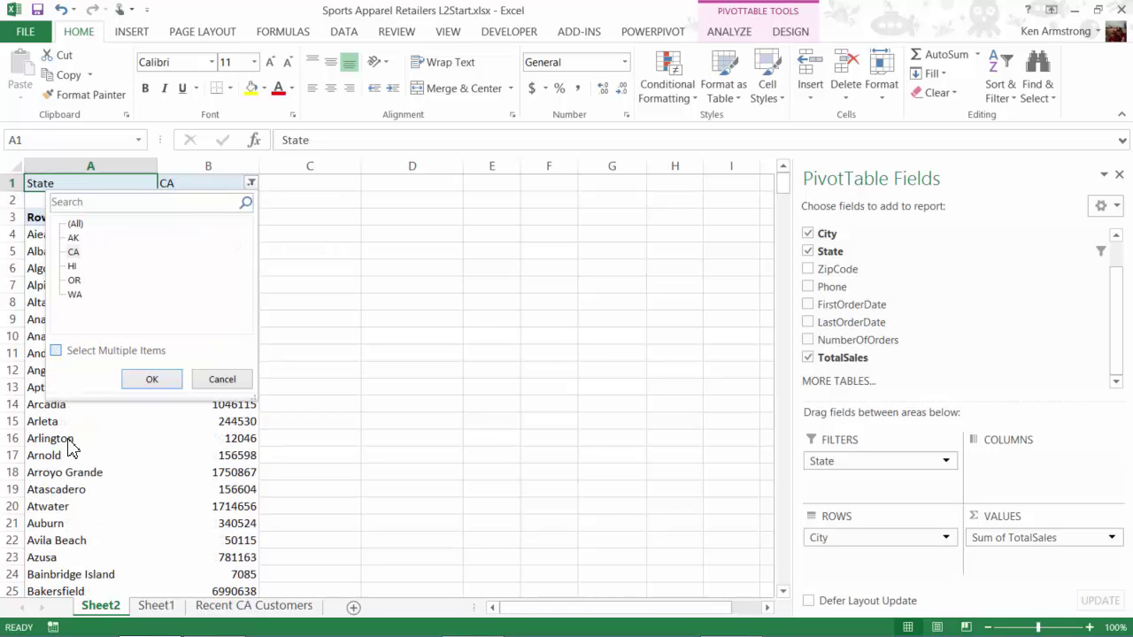
pyautogui.click(57, 350)
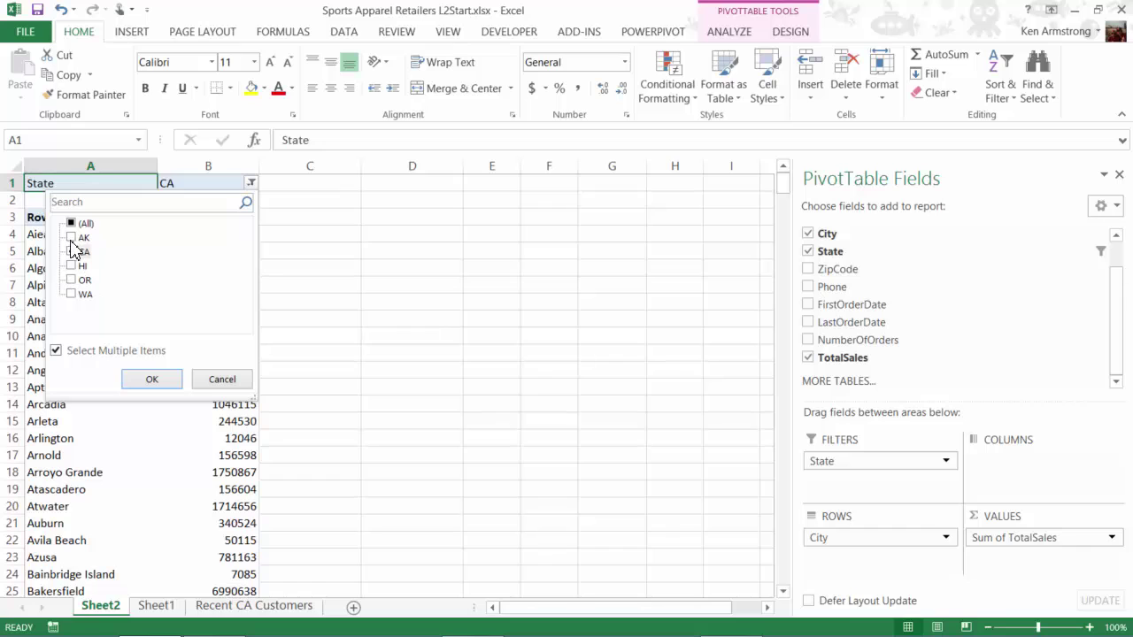
pyautogui.click(151, 379)
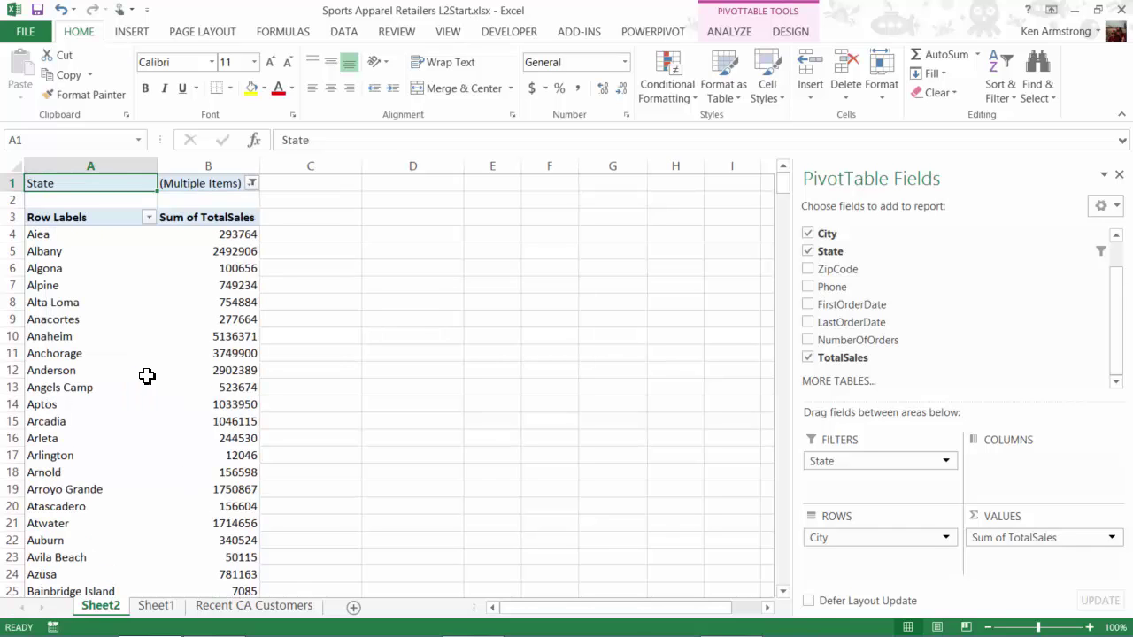
# - Remove AK from the State filter so that only CA stays selected
pyautogui.click(252, 183)
pyautogui.click(72, 239)
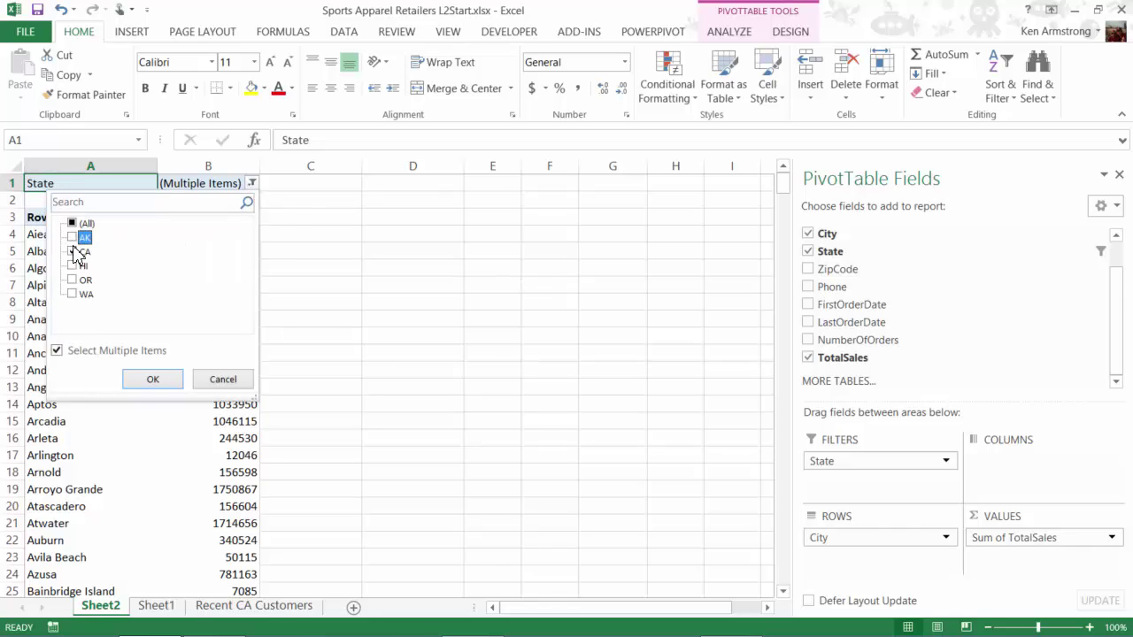
pyautogui.click(152, 379)
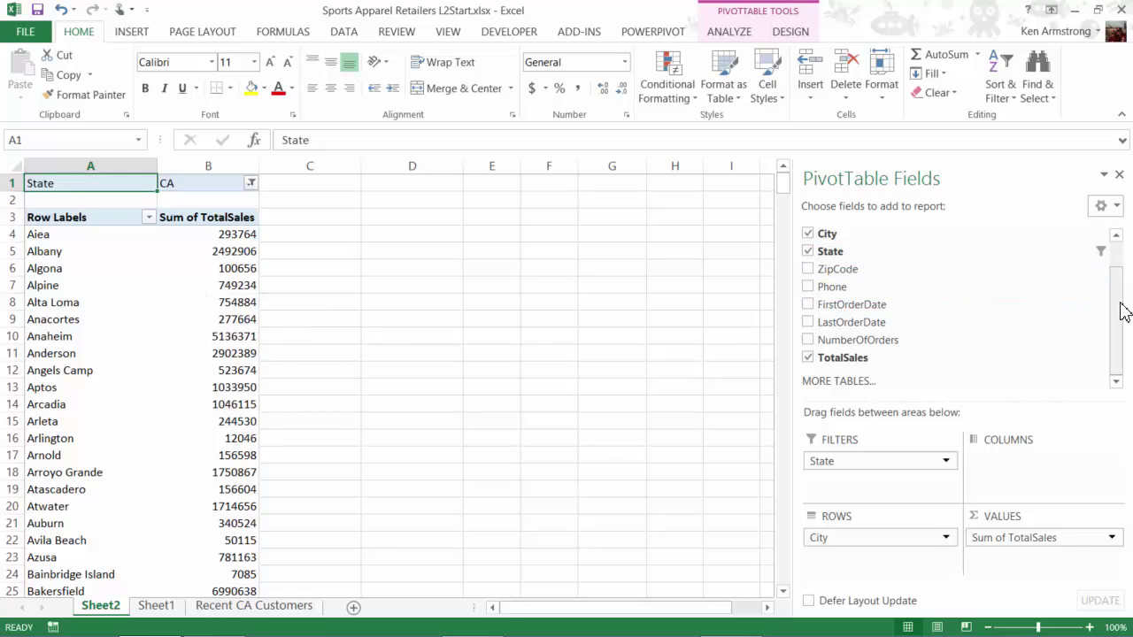
# - Add CompanyName below City in the PivotTable's rows, and look through the TotalSales values of the individual companies
pyautogui.moveTo(1118, 310); pyautogui.dragTo(1116, 274)
pyautogui.moveTo(890, 236); pyautogui.dragTo(873, 554)
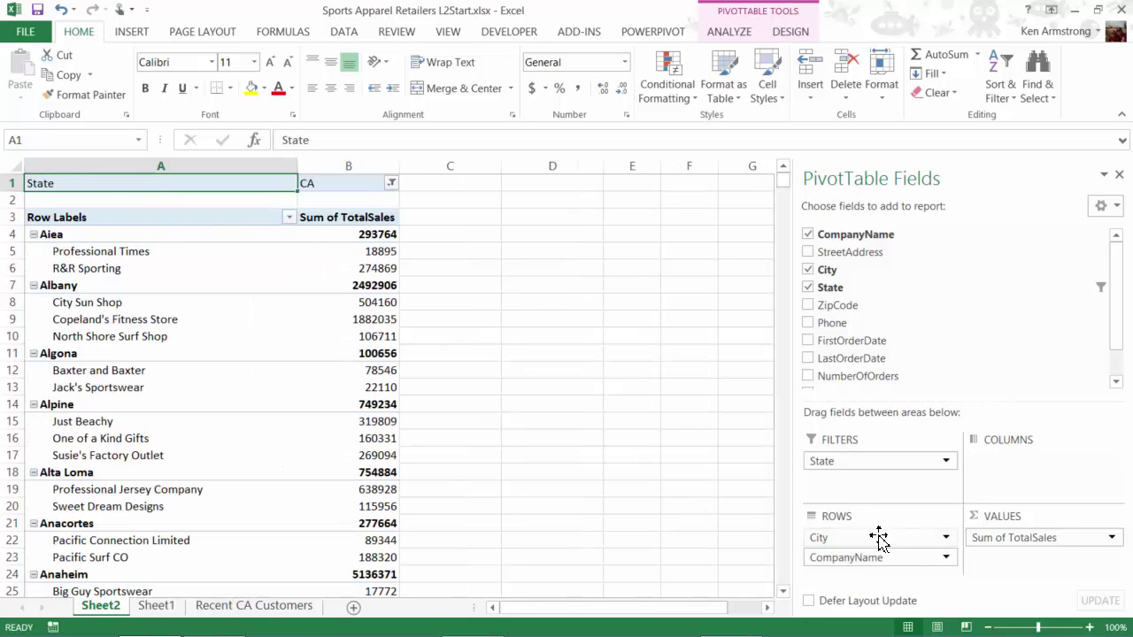
pyautogui.click(143, 255)
pyautogui.moveTo(366, 253); pyautogui.dragTo(392, 383)
pyautogui.press('Up')
pyautogui.press('Up')
pyautogui.press('Up')
pyautogui.press('Up')
pyautogui.press('Up')
pyautogui.press('Up')
pyautogui.press('Up')
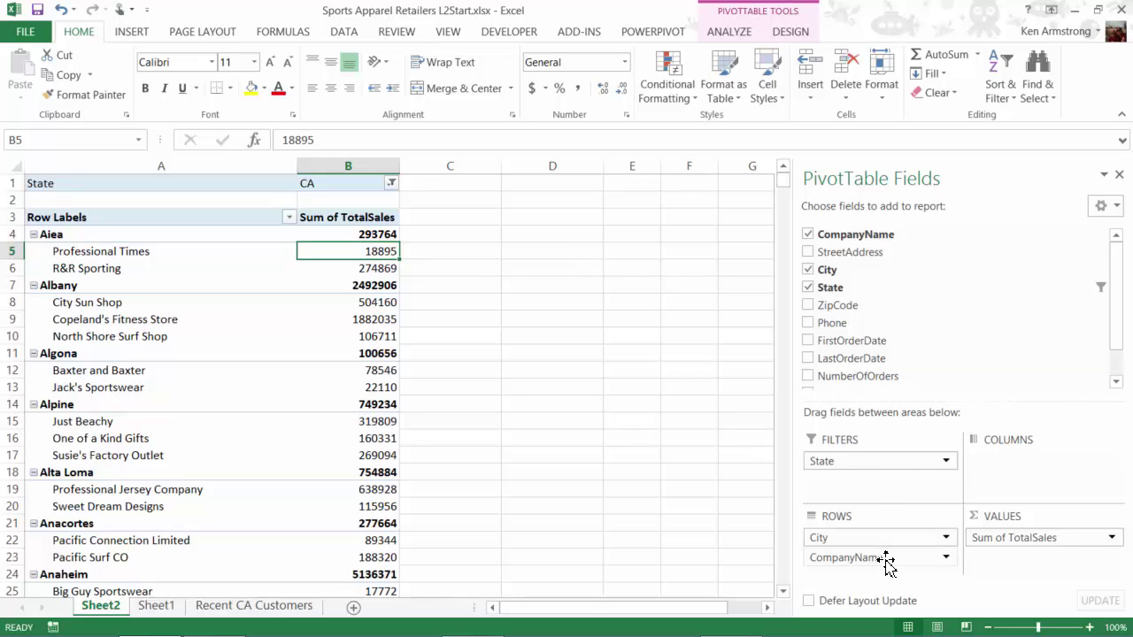
# - Move CompanyName from the rows to the values as a count below Sum of TotalSales, and look through the cities' company counts
pyautogui.moveTo(883, 565); pyautogui.dragTo(1009, 559)
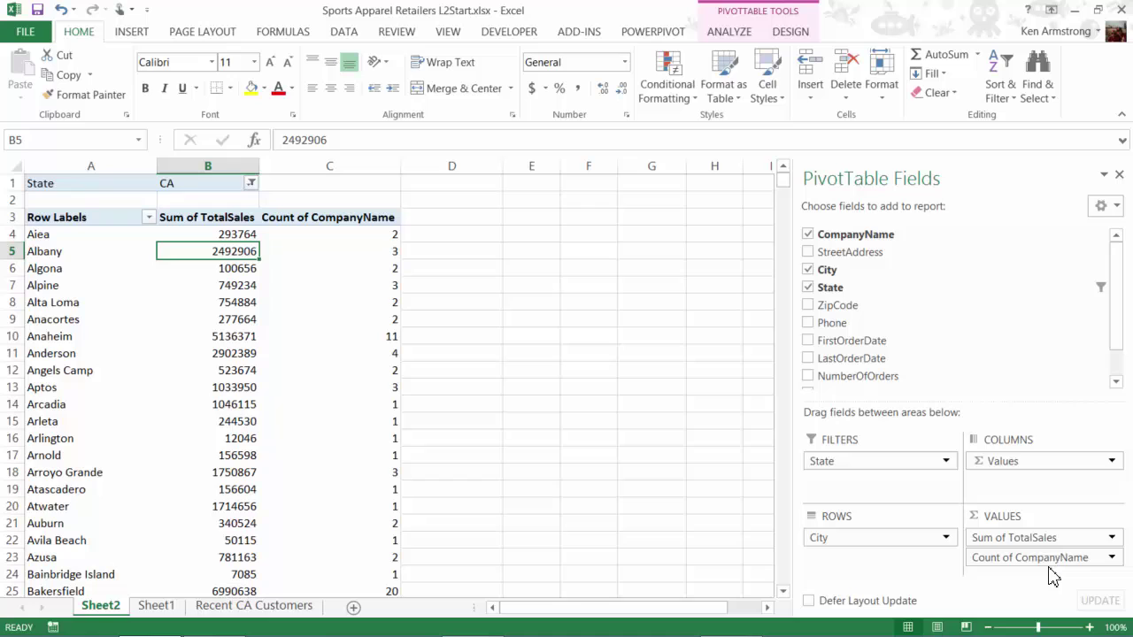
pyautogui.click(369, 239)
pyautogui.press('Down')
pyautogui.press('Down')
pyautogui.press('Down')
pyautogui.press('Down')
pyautogui.press('Down')
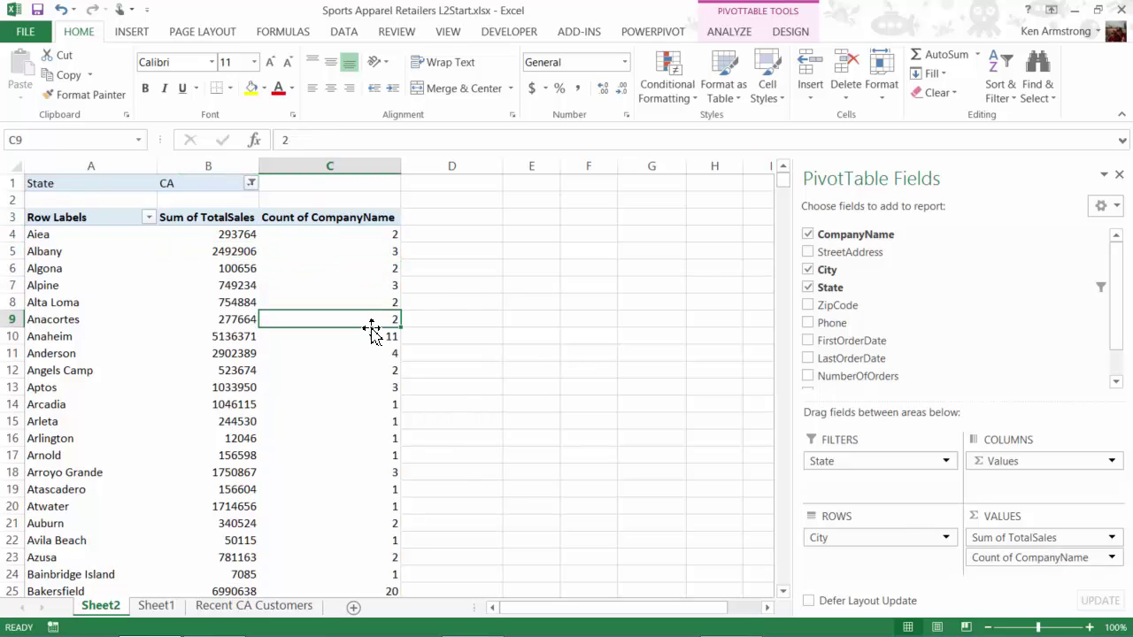
pyautogui.press('Down')
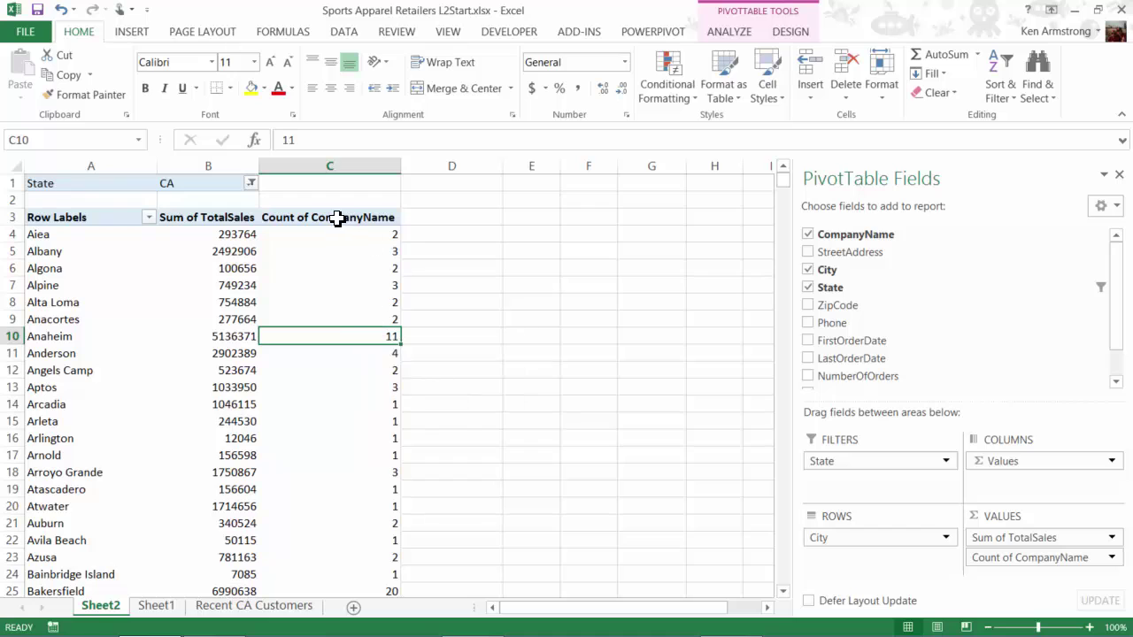
pyautogui.moveTo(391, 306)
pyautogui.scroll(-6, 345, 403)
pyautogui.scroll(6, 345, 403)
# - Sort the cities by Count of CompanyName from largest to smallest, and review the top of the sorted list
pyautogui.click(373, 251)
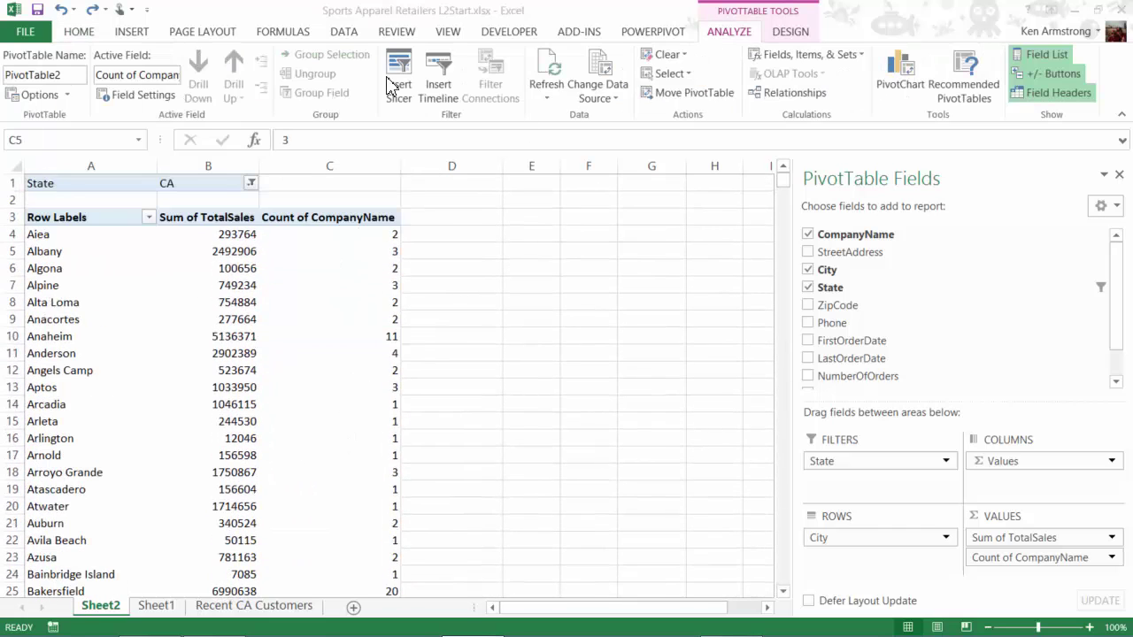
pyautogui.click(346, 31)
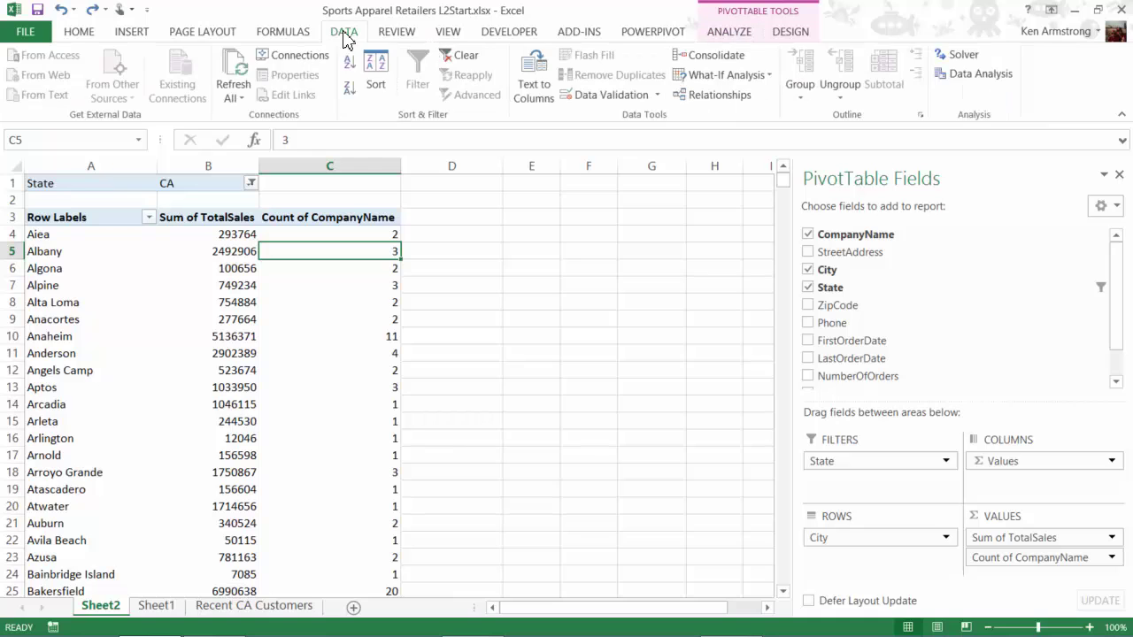
pyautogui.click(351, 93)
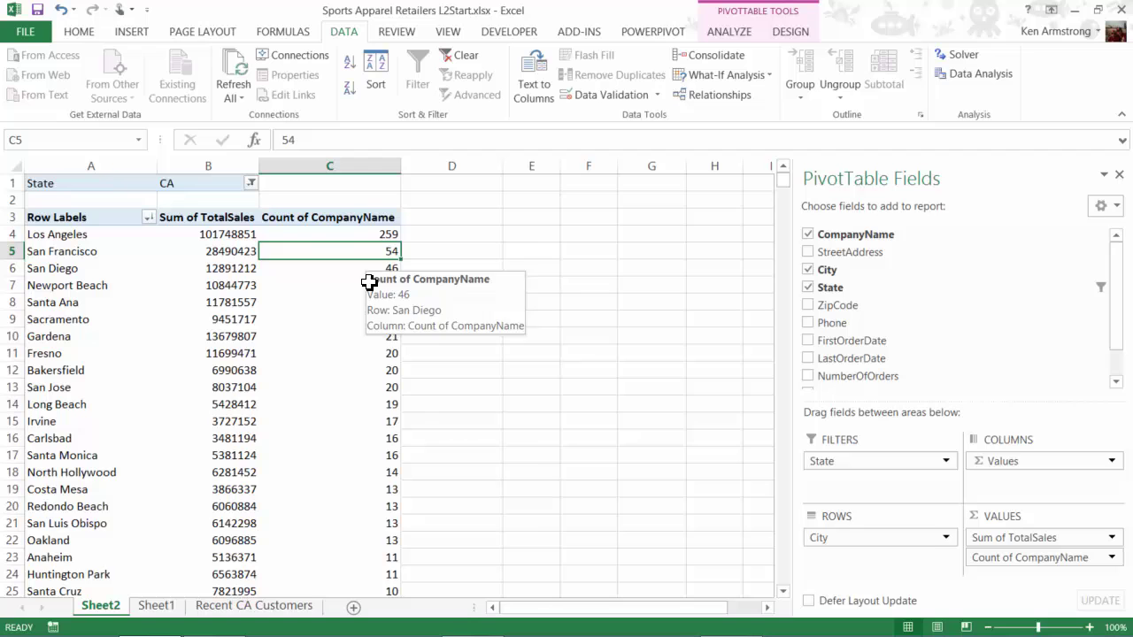
pyautogui.click(337, 235)
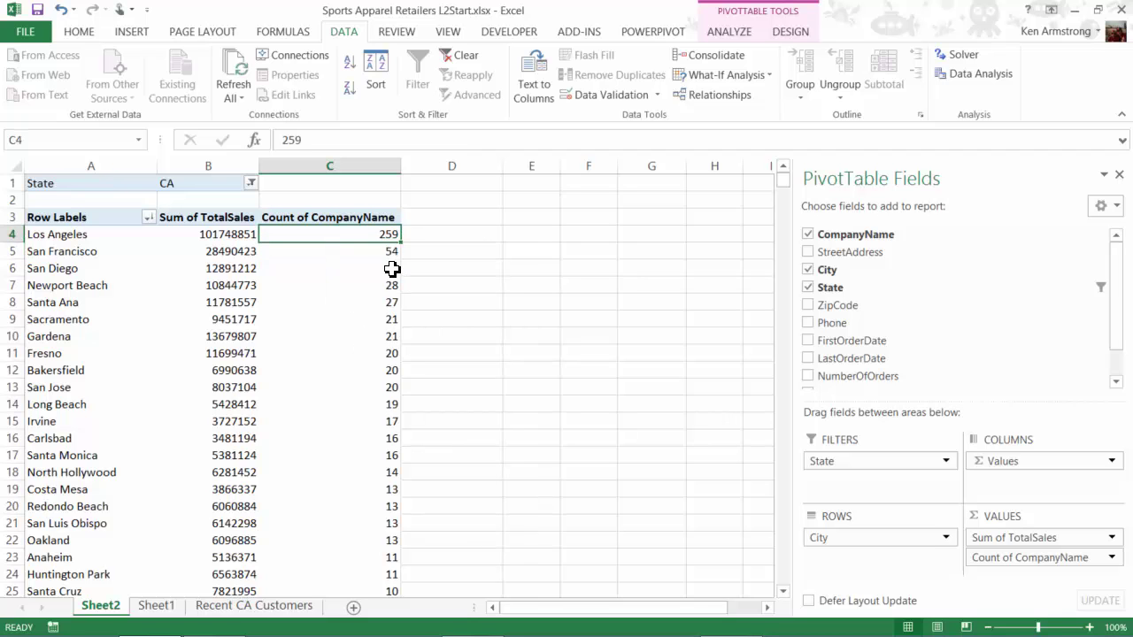
pyautogui.scroll(-1, 345, 286)
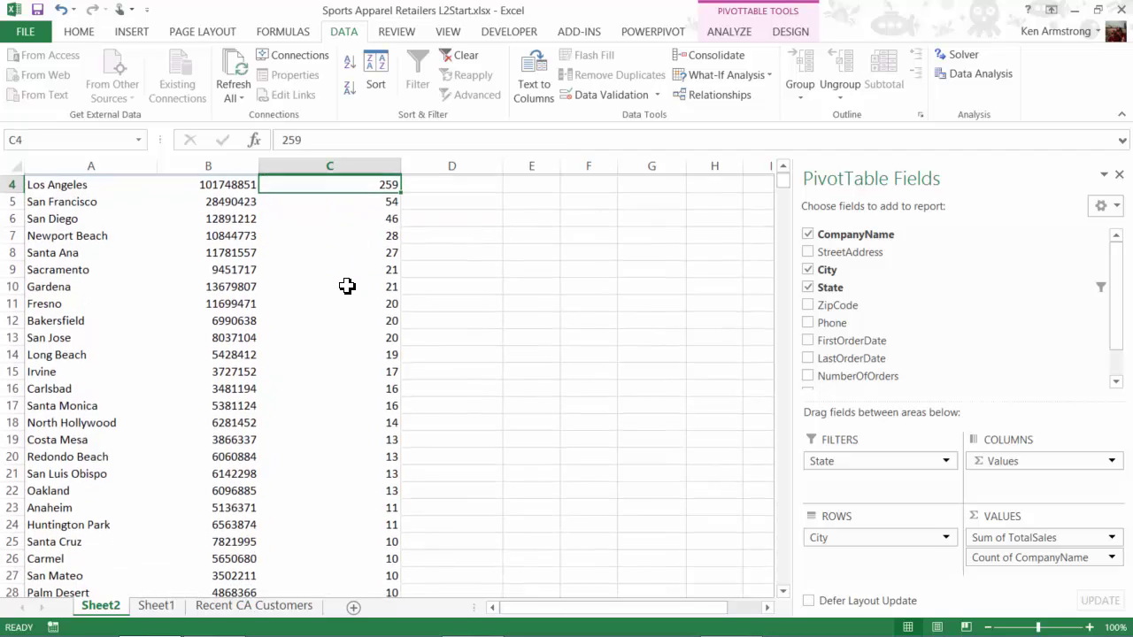
pyautogui.scroll(1, 346, 286)
pyautogui.click(346, 286)
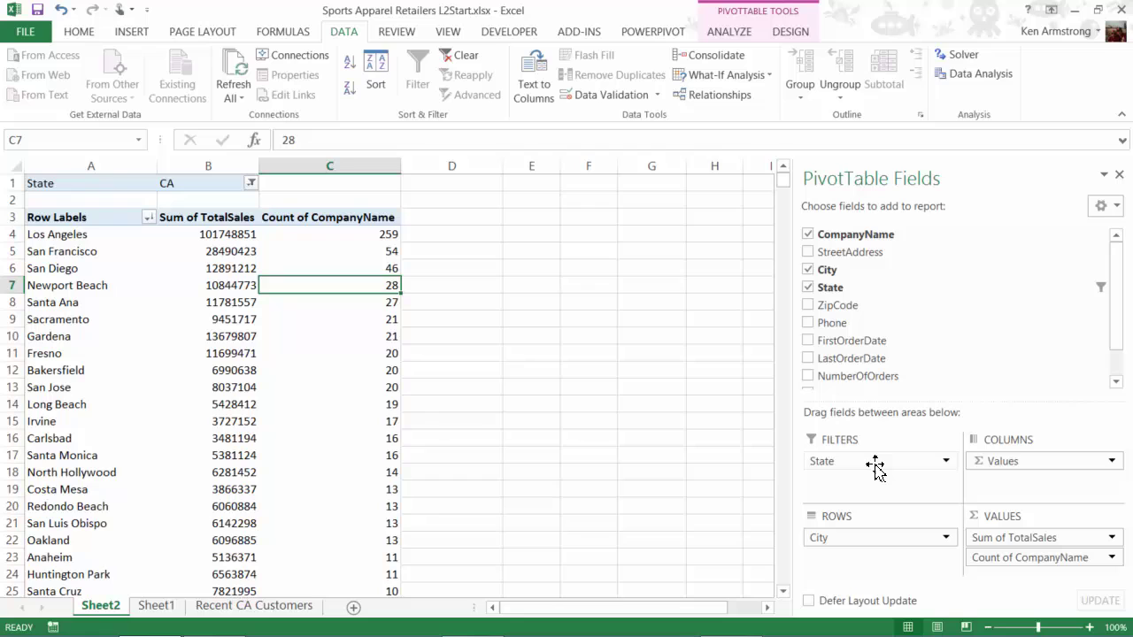
# - Insert a Clustered Column PivotChart based on the CA city PivotTable
pyautogui.click(181, 323)
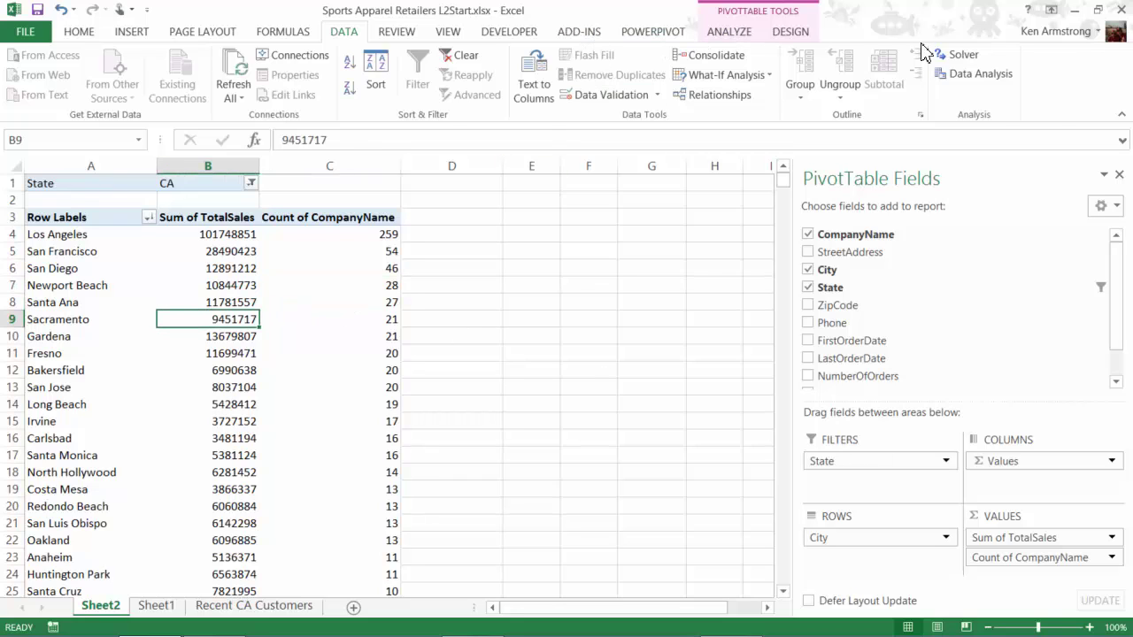
pyautogui.click(734, 32)
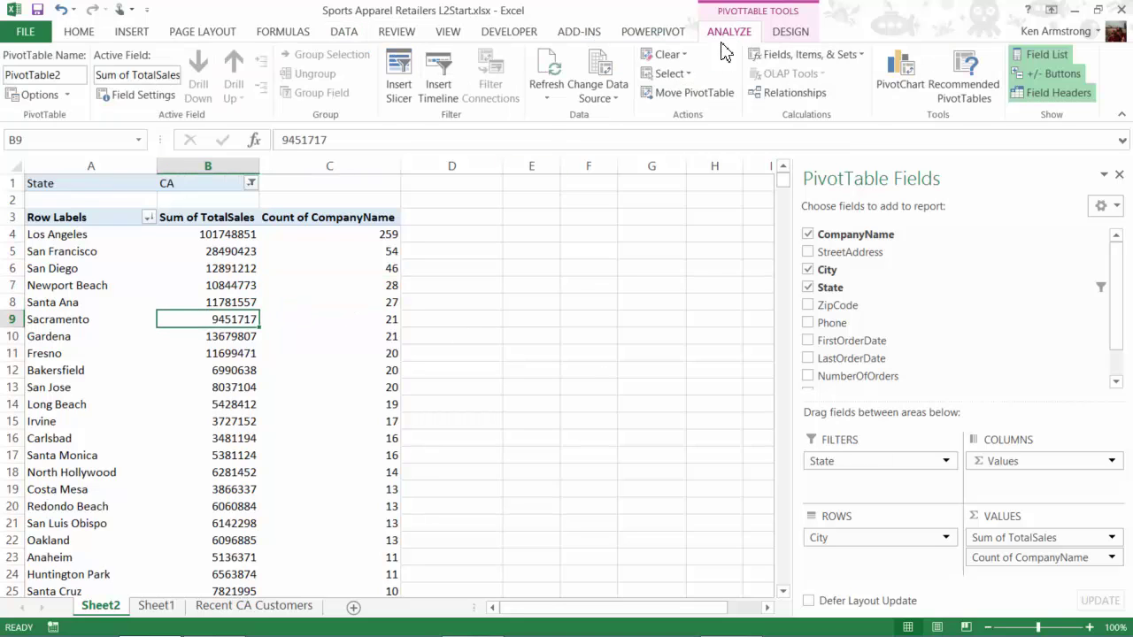
pyautogui.click(912, 75)
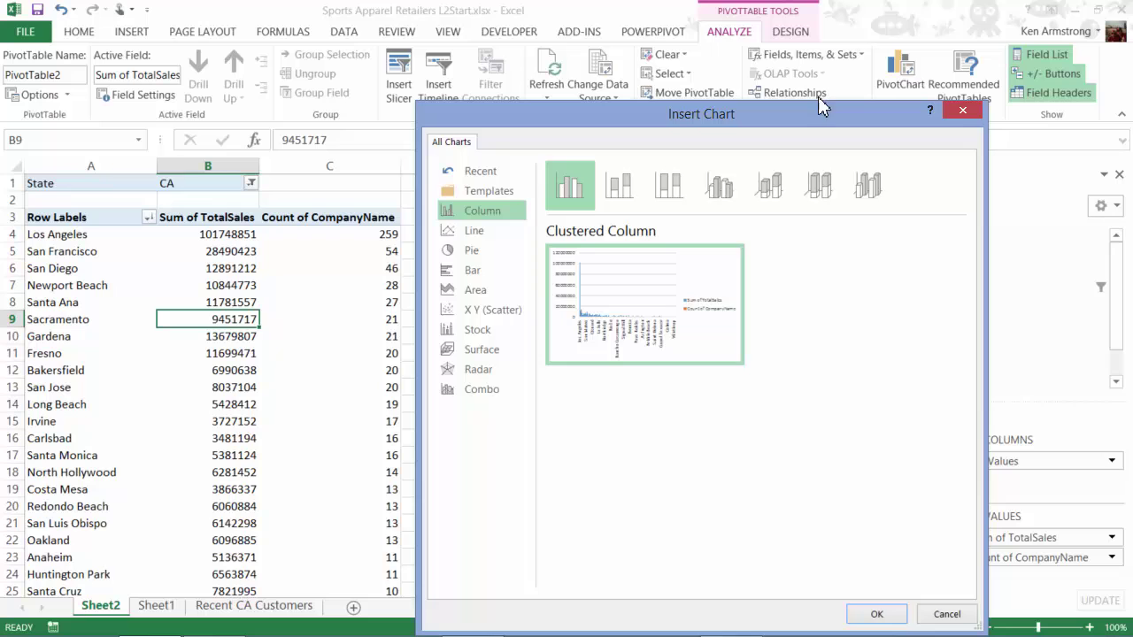
pyautogui.moveTo(809, 104); pyautogui.dragTo(815, 53)
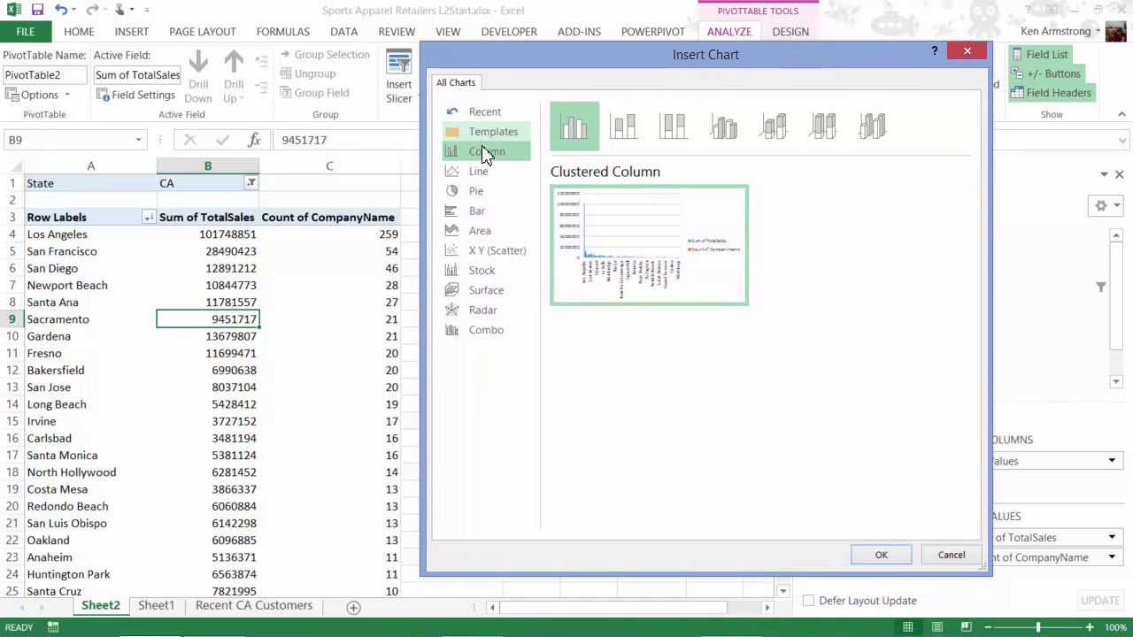
pyautogui.moveTo(601, 248)
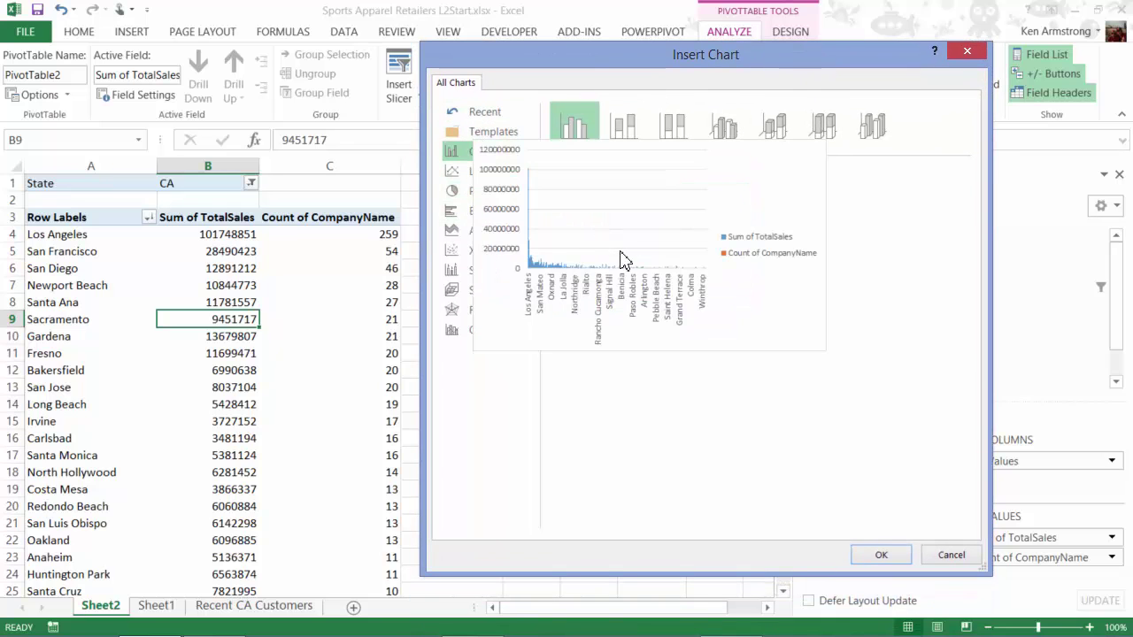
pyautogui.click(880, 555)
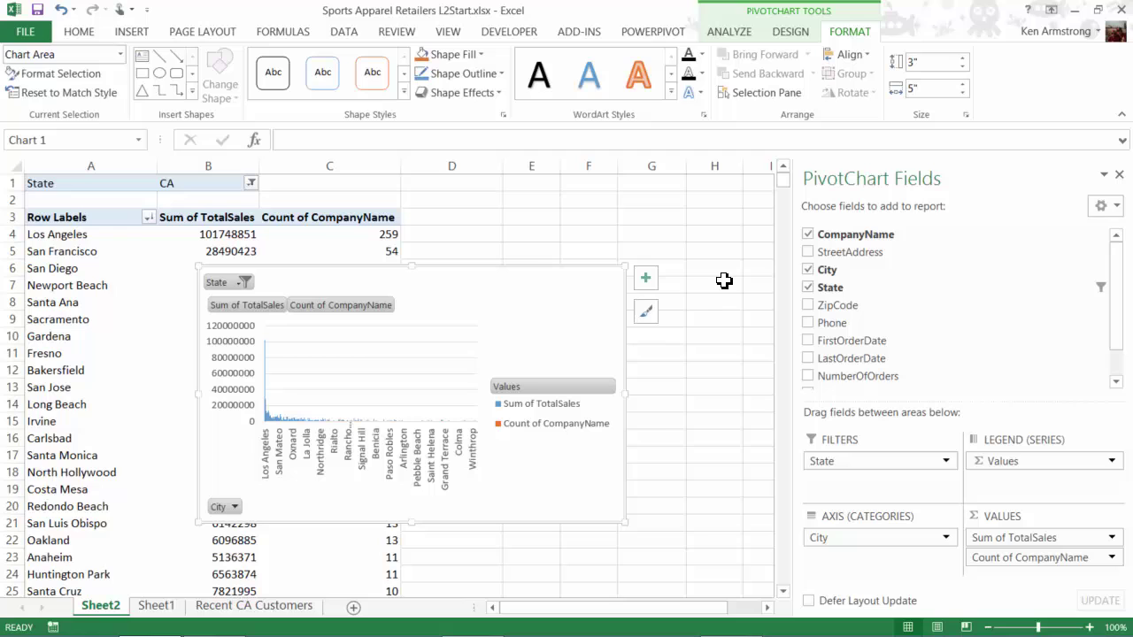
pyautogui.click(790, 32)
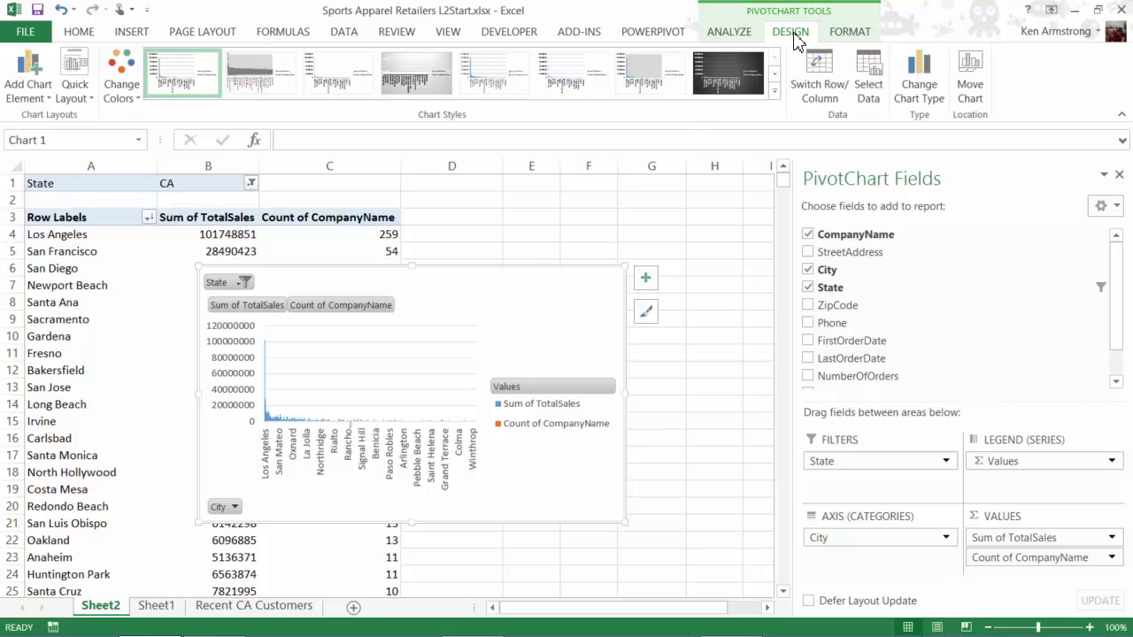
pyautogui.click(971, 88)
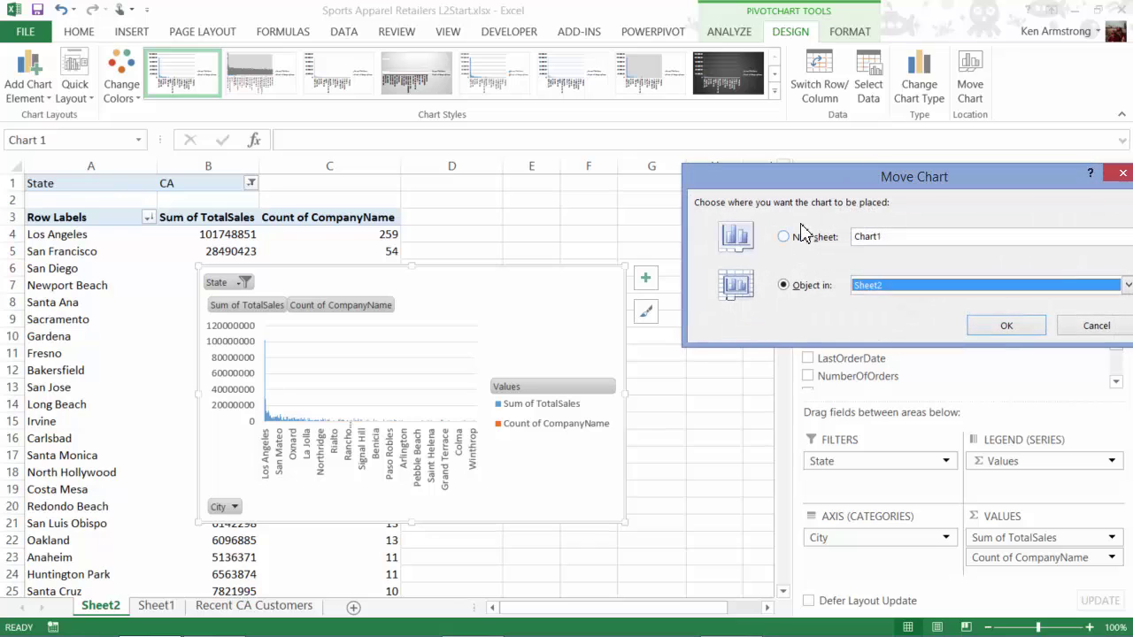
pyautogui.click(790, 239)
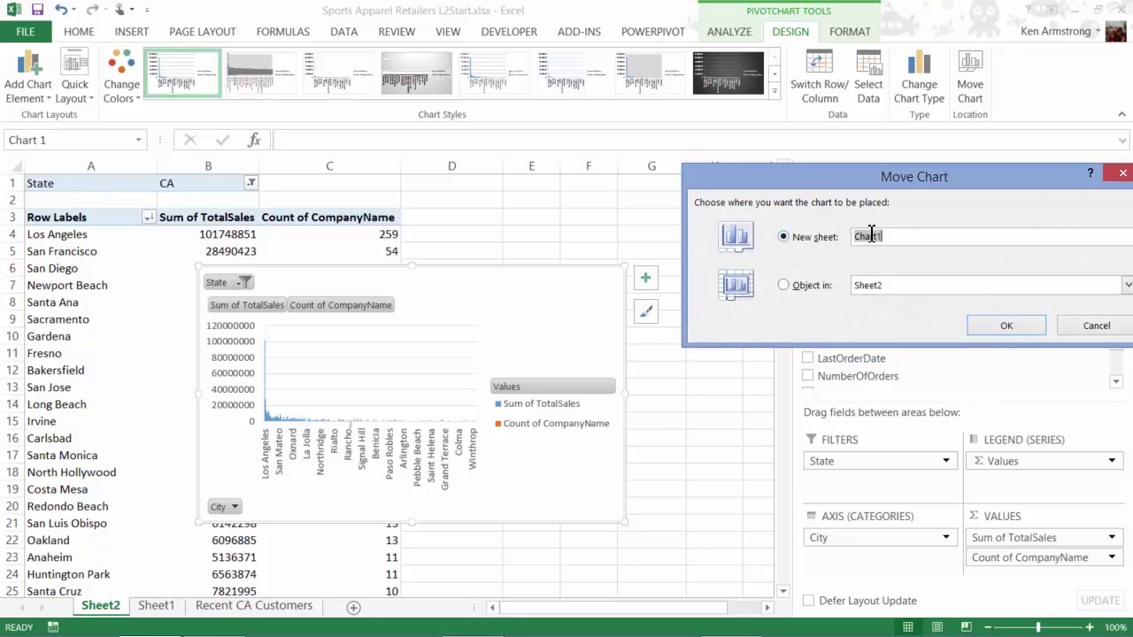
pyautogui.click(1094, 327)
# - Move the PivotChart beside the PivotTable starting around column D, and enlarge it to about column N and row 22
pyautogui.moveTo(537, 343); pyautogui.dragTo(653, 280)
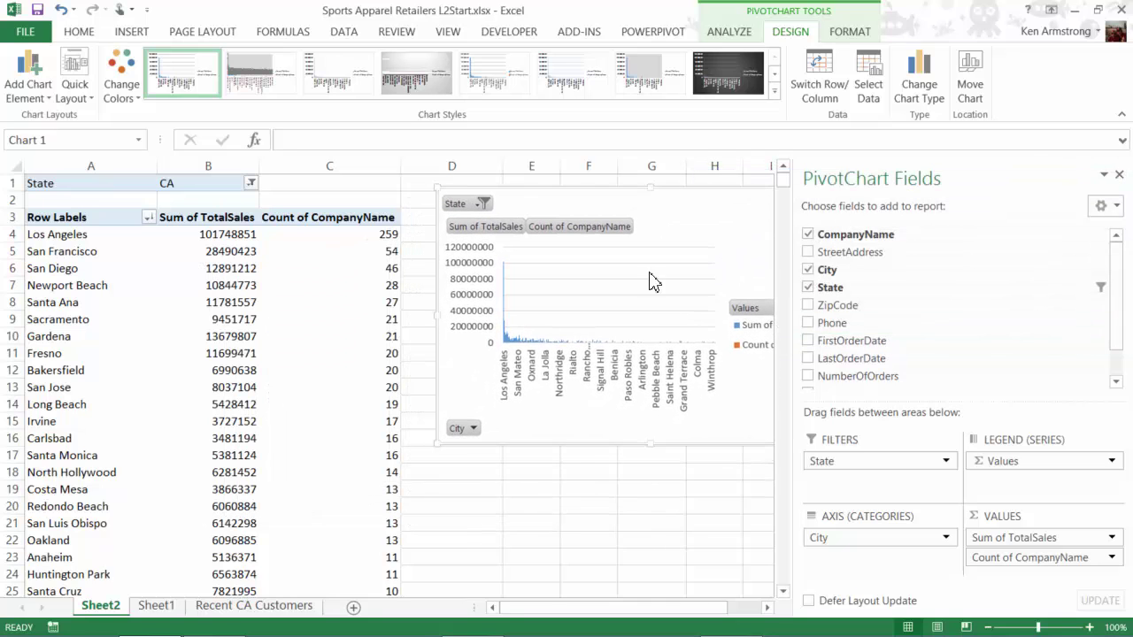
pyautogui.click(753, 608)
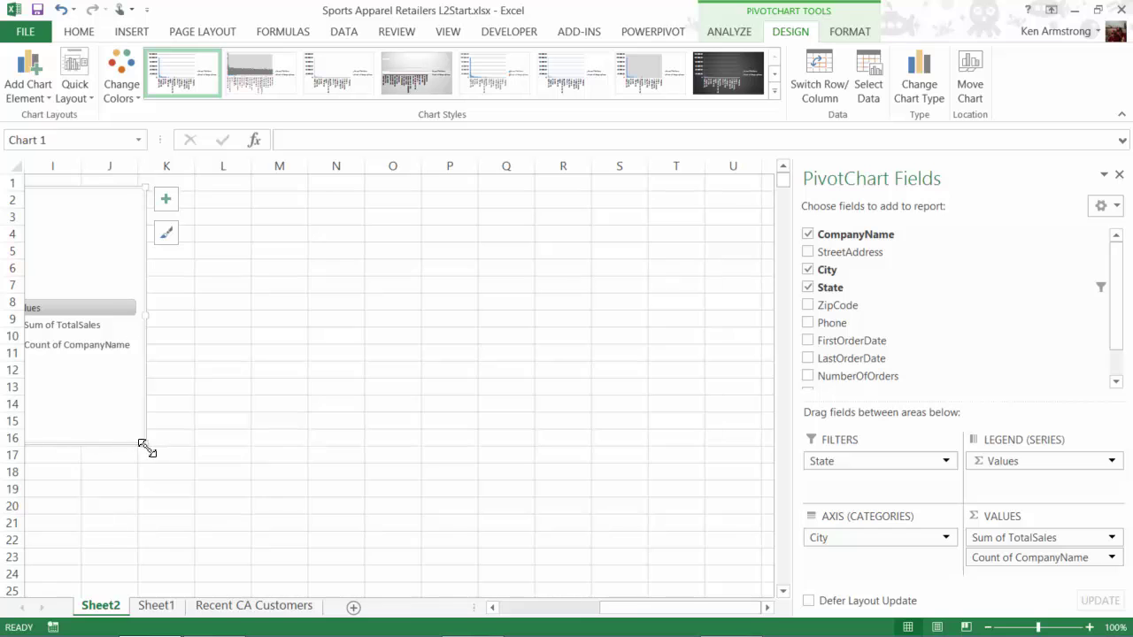
pyautogui.moveTo(143, 444); pyautogui.dragTo(333, 545)
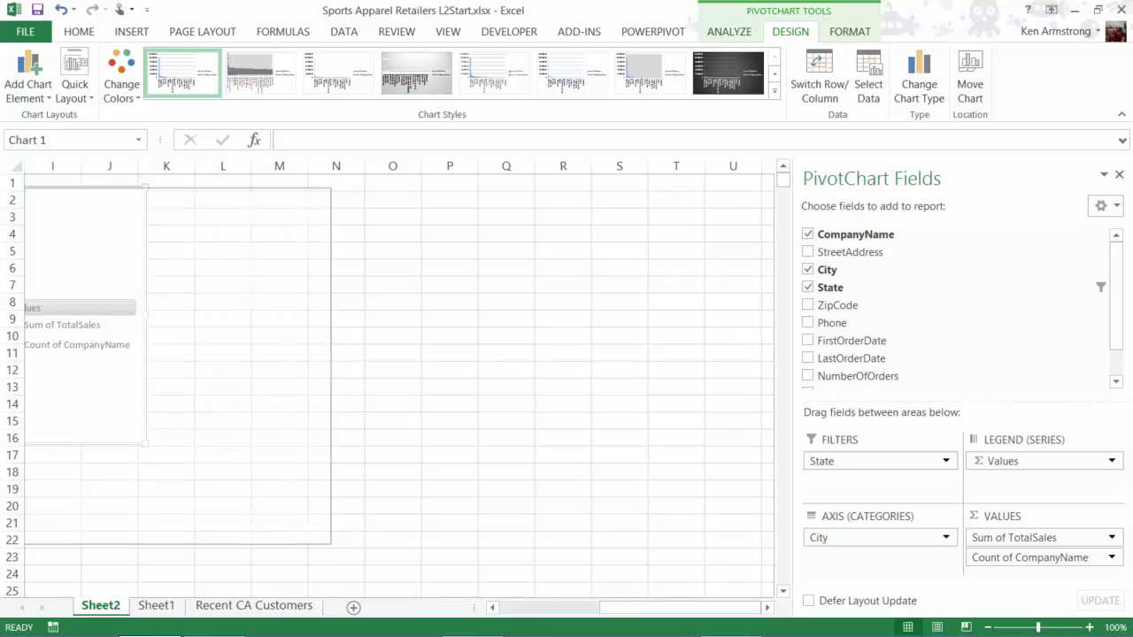
pyautogui.click(513, 609)
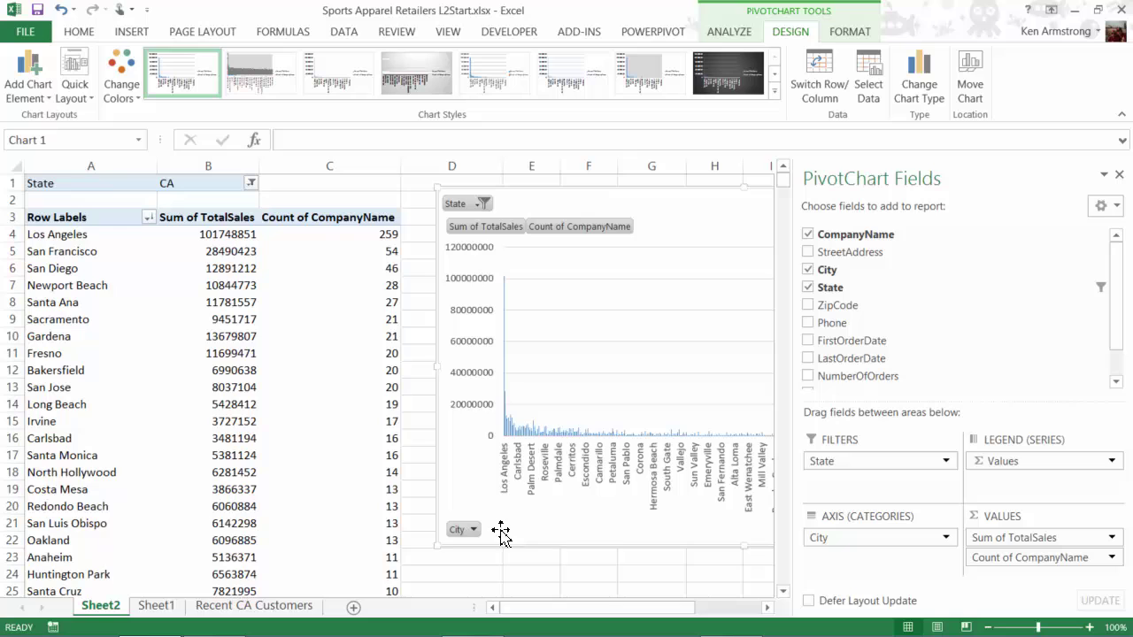
# - Narrow the PivotTable field list to uncover more of the worksheet, and select the PivotChart
pyautogui.click(168, 302)
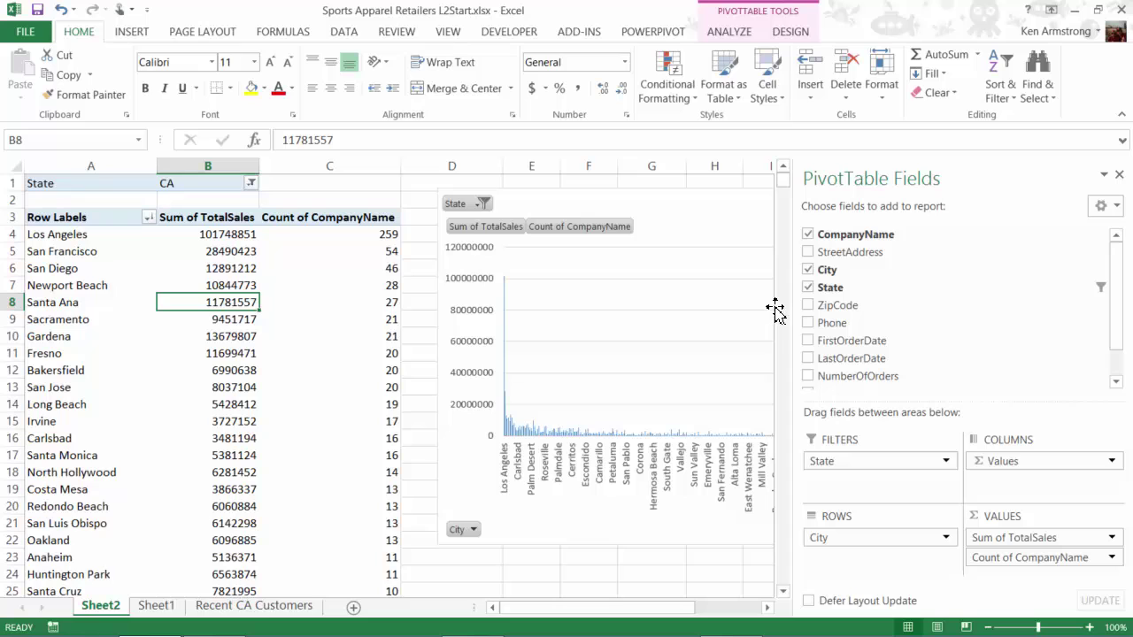
pyautogui.moveTo(809, 302); pyautogui.dragTo(902, 307)
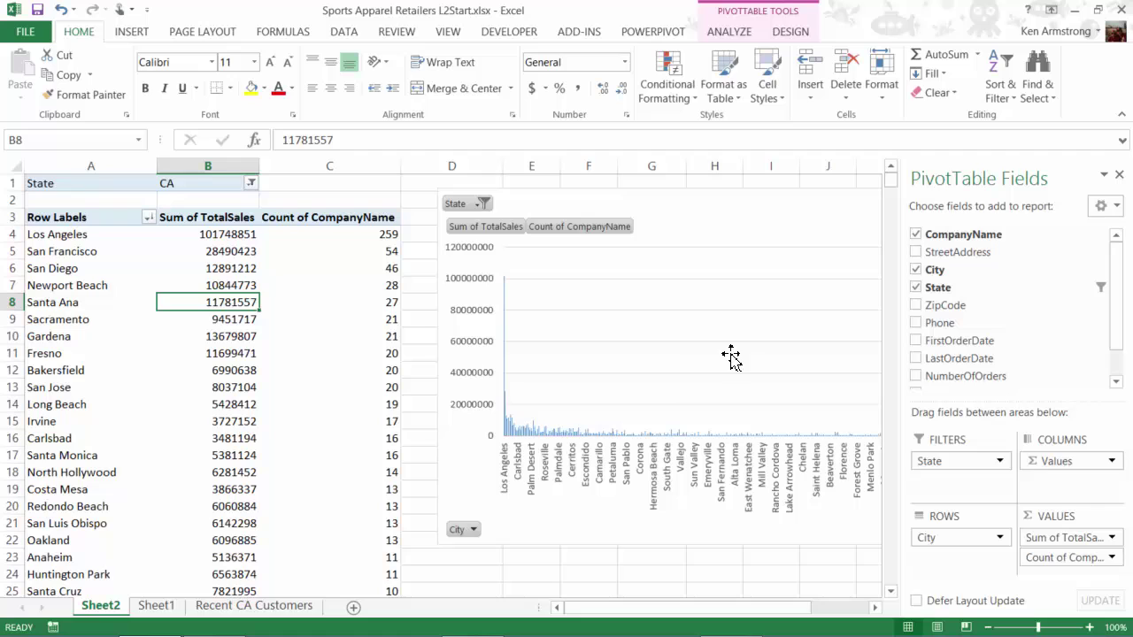
pyautogui.click(637, 529)
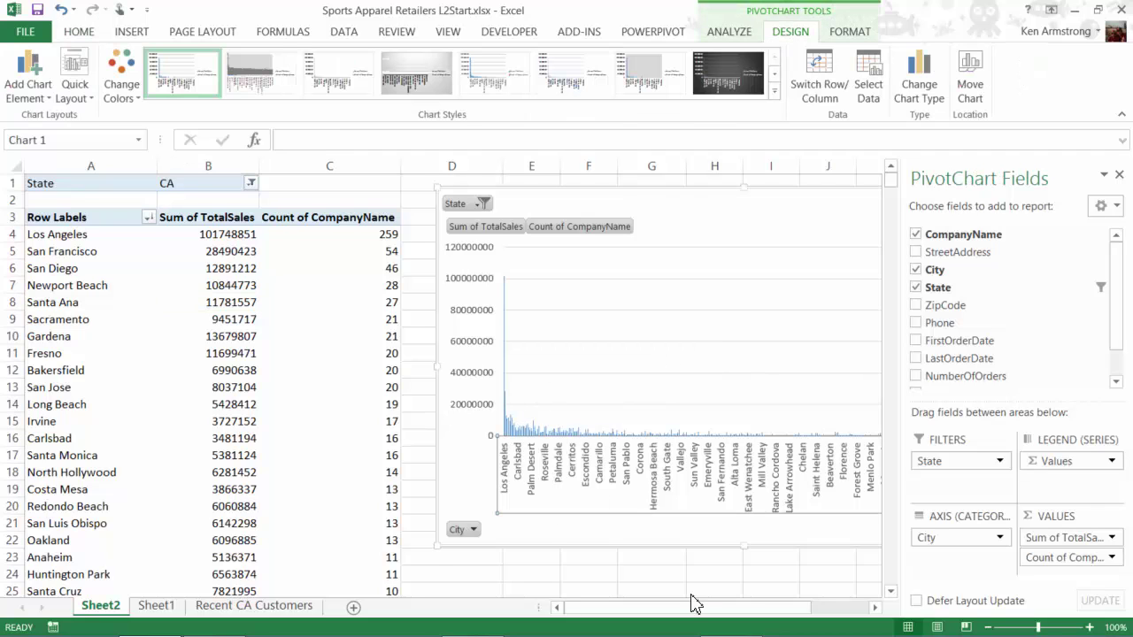
# - Set the PivotChart's State filter to include all states
pyautogui.click(475, 531)
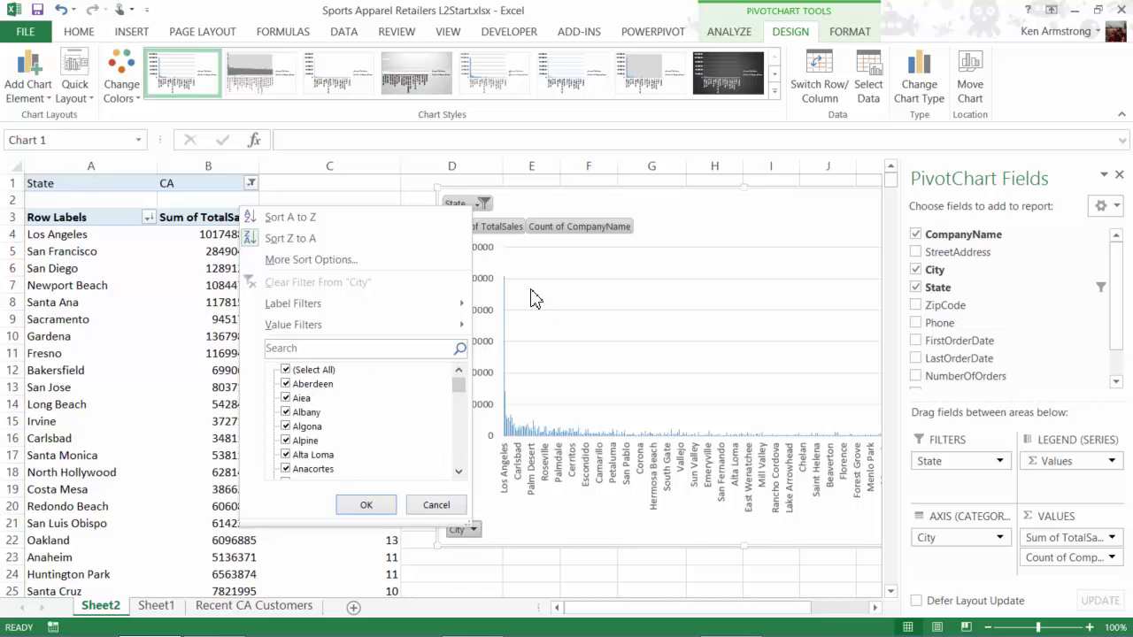
pyautogui.click(509, 230)
pyautogui.click(481, 204)
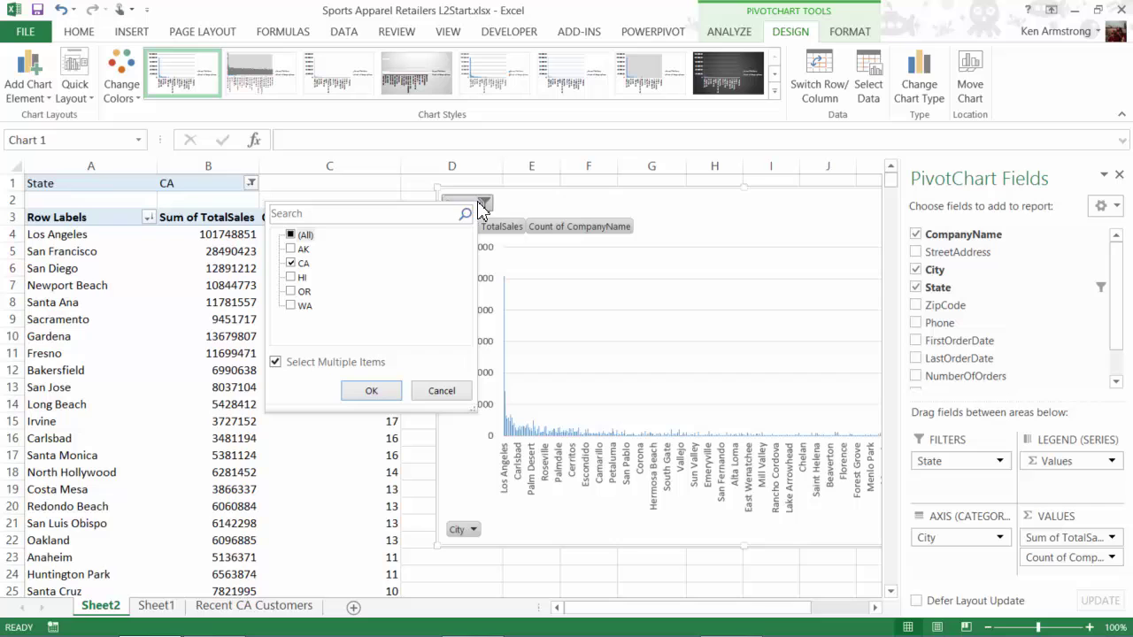
pyautogui.click(290, 235)
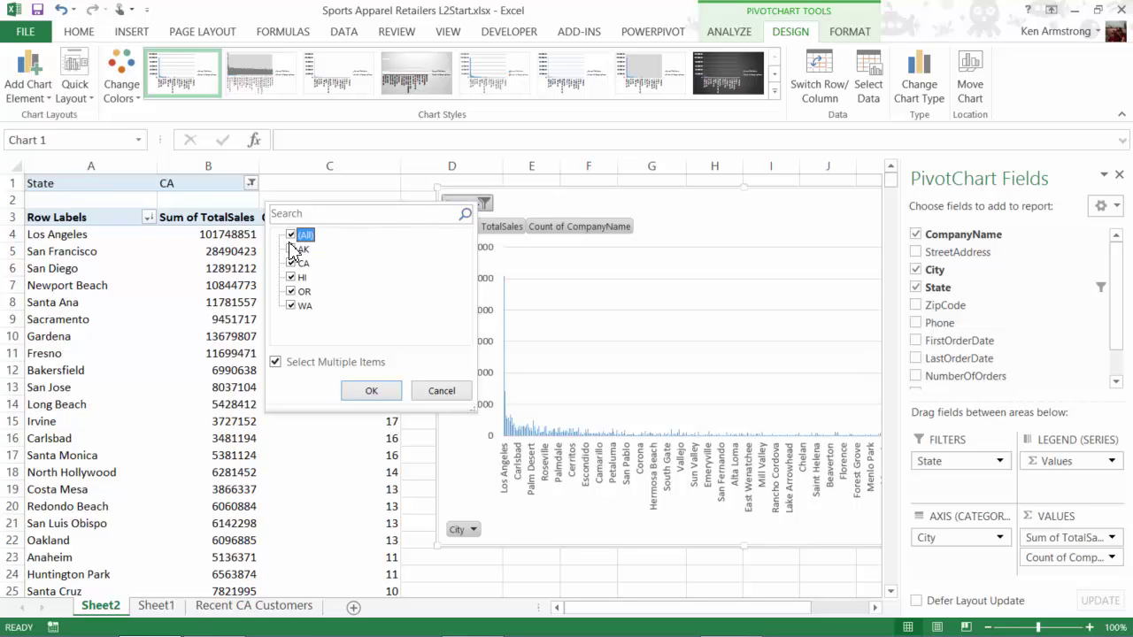
pyautogui.click(369, 392)
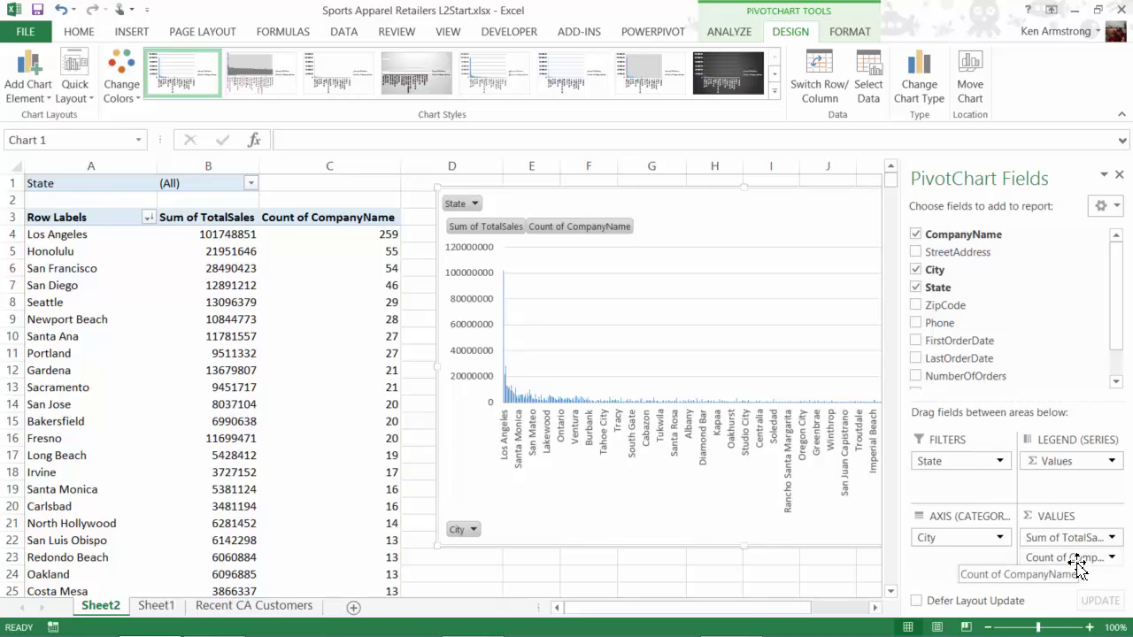
# - Remove Count of CompanyName from the values, move State from the filters to the axis above City, and view the whole chart
pyautogui.moveTo(1077, 565); pyautogui.dragTo(860, 576)
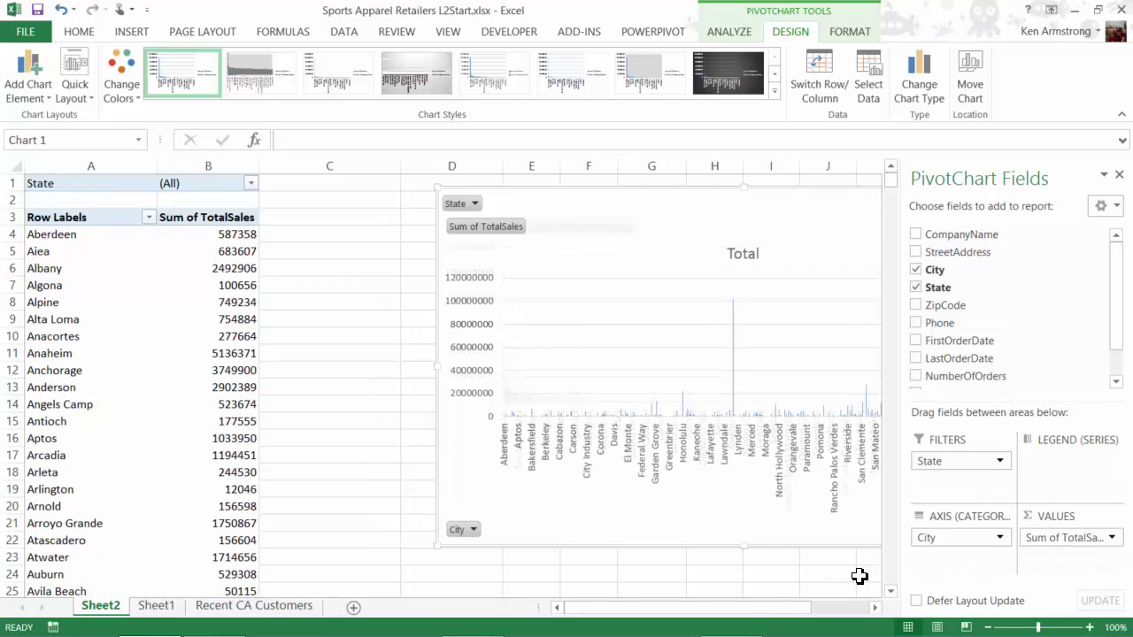
pyautogui.moveTo(953, 461); pyautogui.dragTo(950, 529)
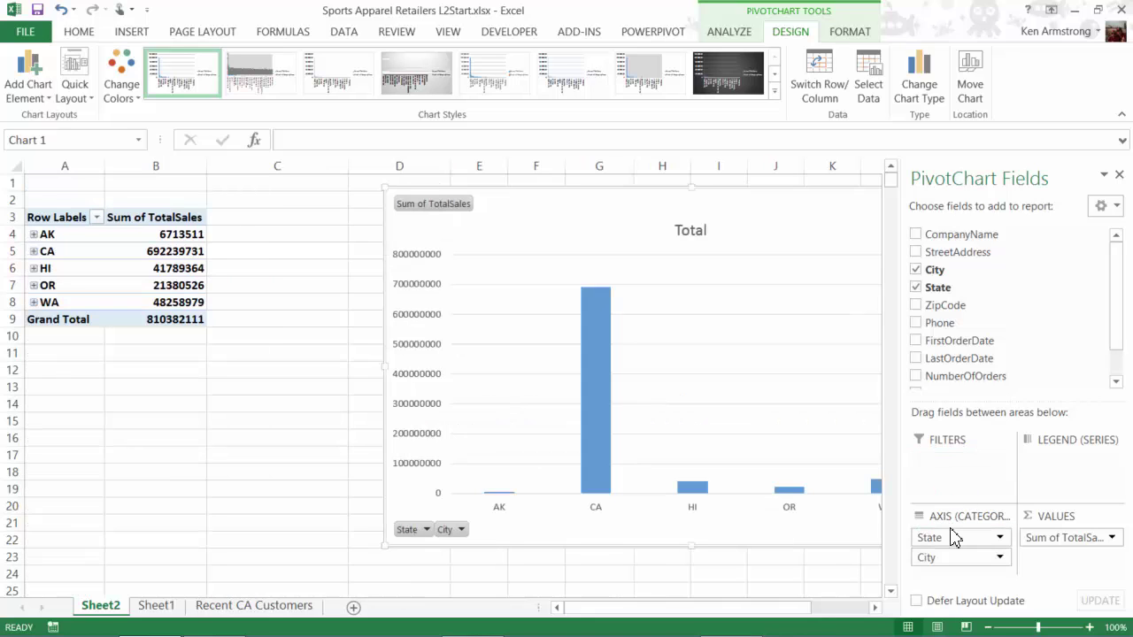
pyautogui.click(874, 609)
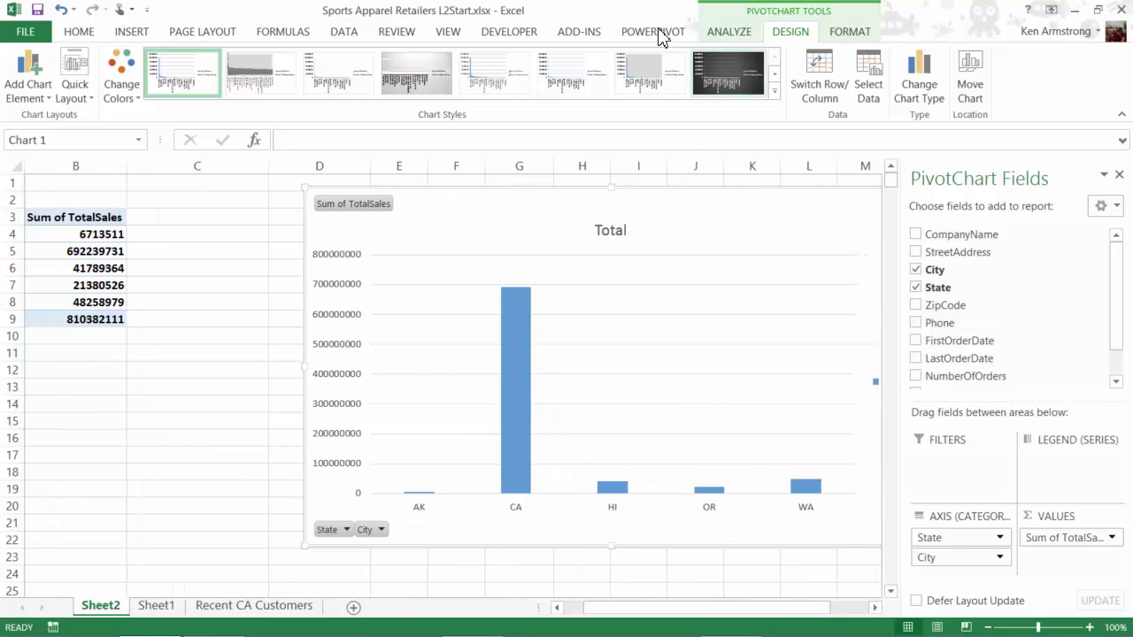
pyautogui.click(556, 607)
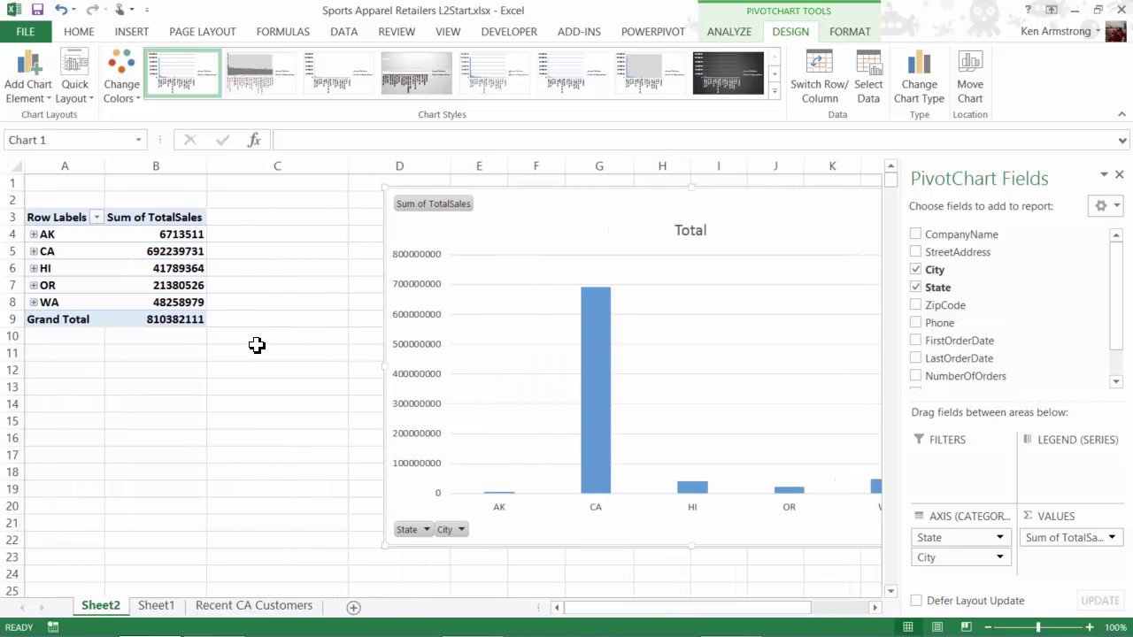
# - Expand the CA and AK rows to their cities, and collapse both states again
pyautogui.click(33, 252)
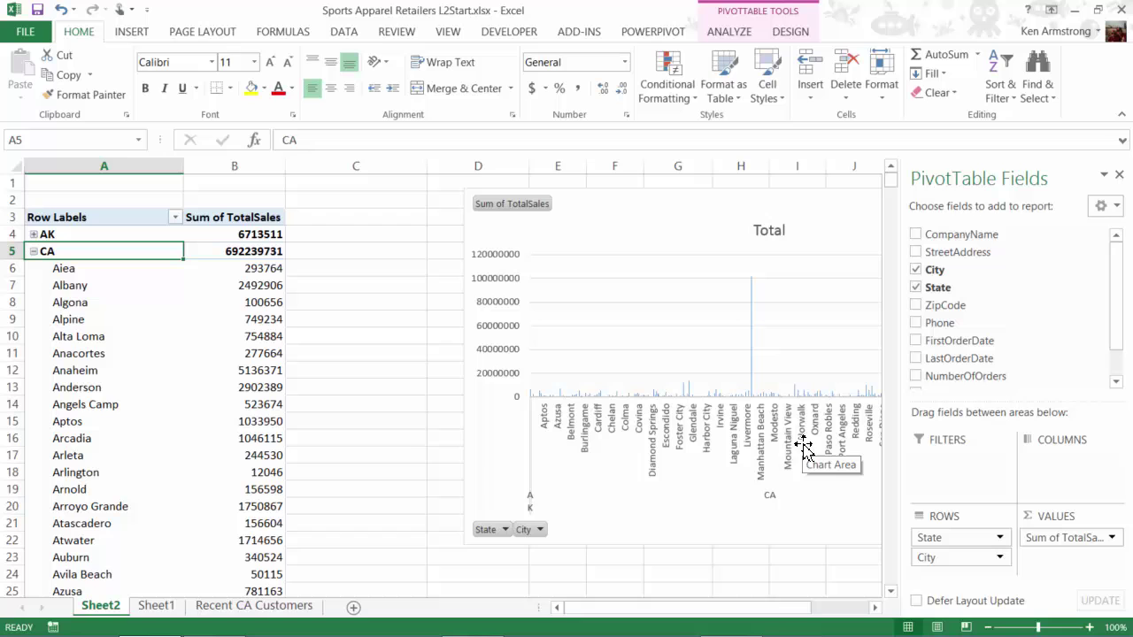
pyautogui.click(34, 234)
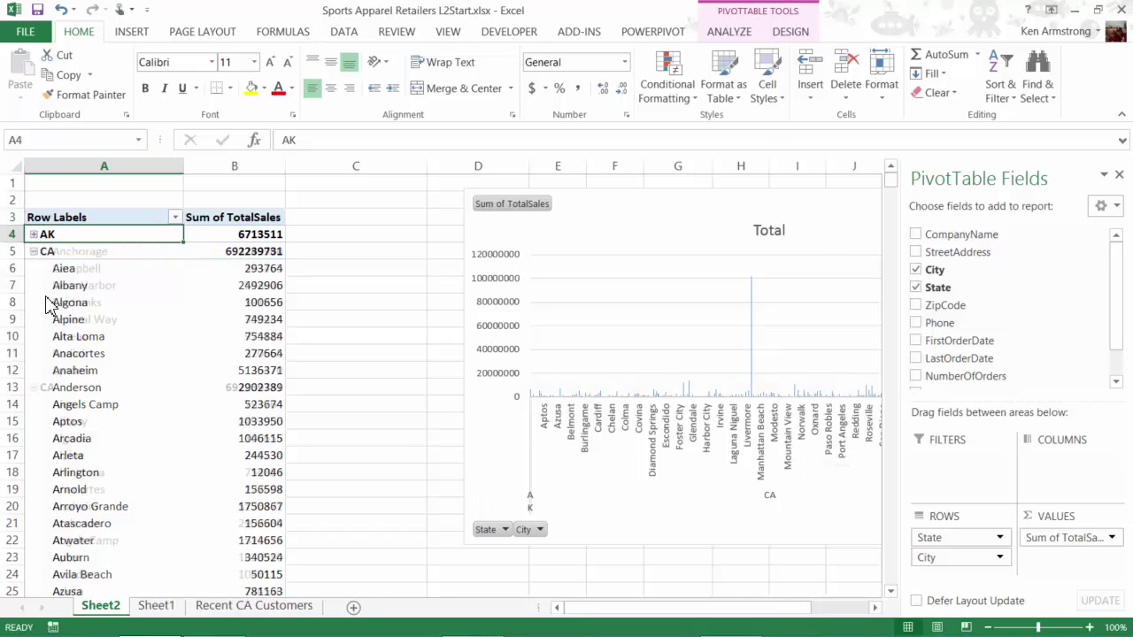
pyautogui.click(34, 235)
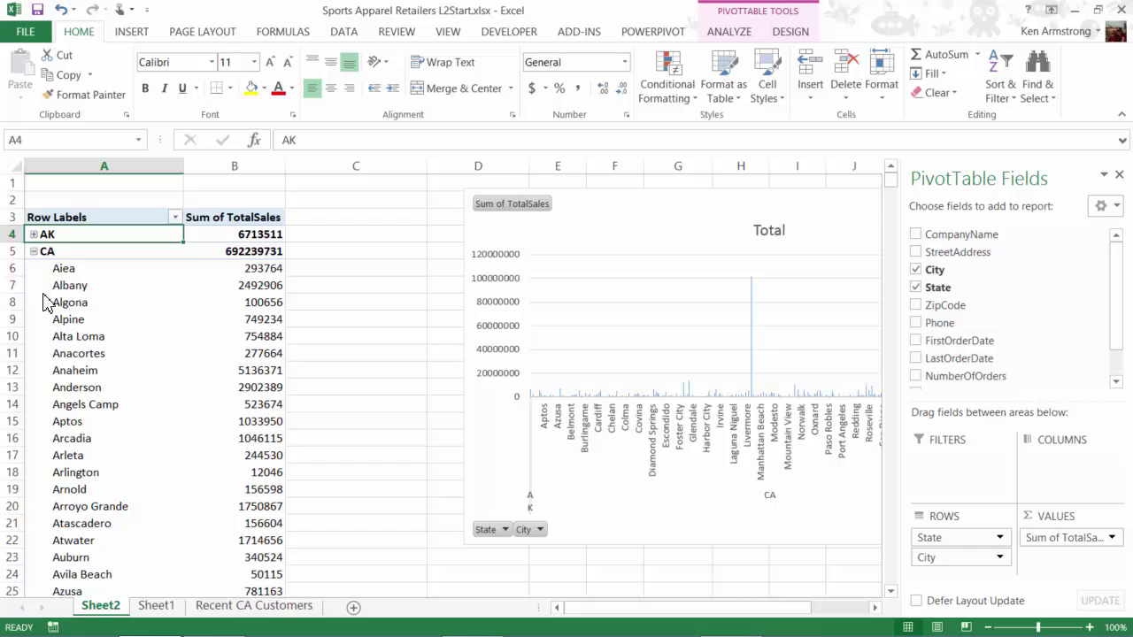
pyautogui.click(34, 252)
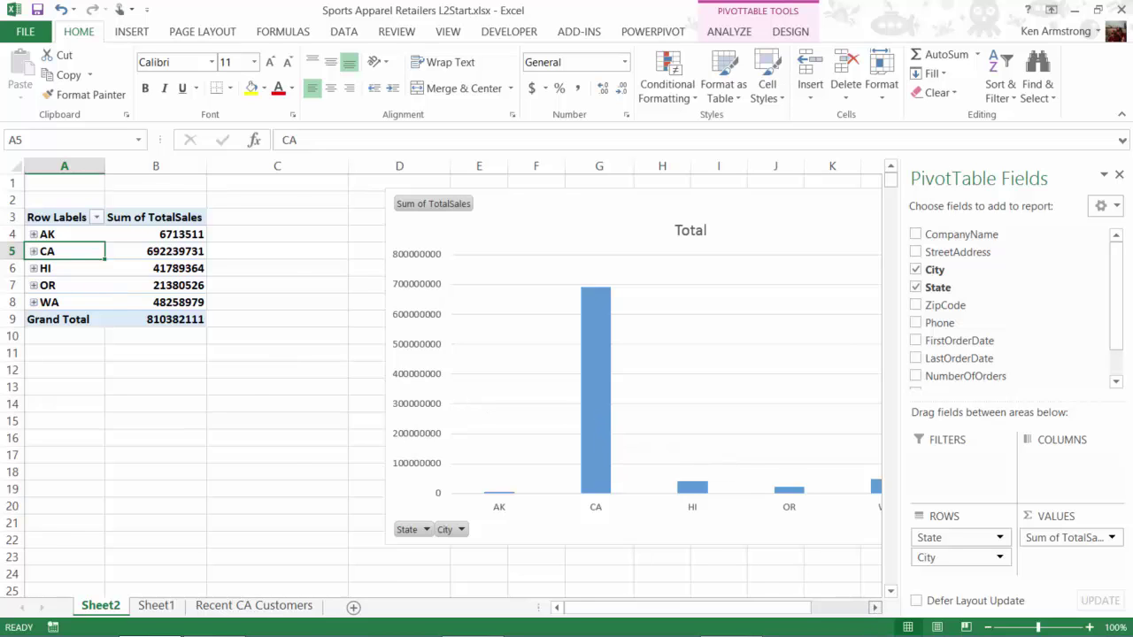
# - Remove the City field from the PivotTable rows, keeping only State, and review the chart and table
pyautogui.click(874, 607)
pyautogui.moveTo(957, 557); pyautogui.dragTo(817, 581)
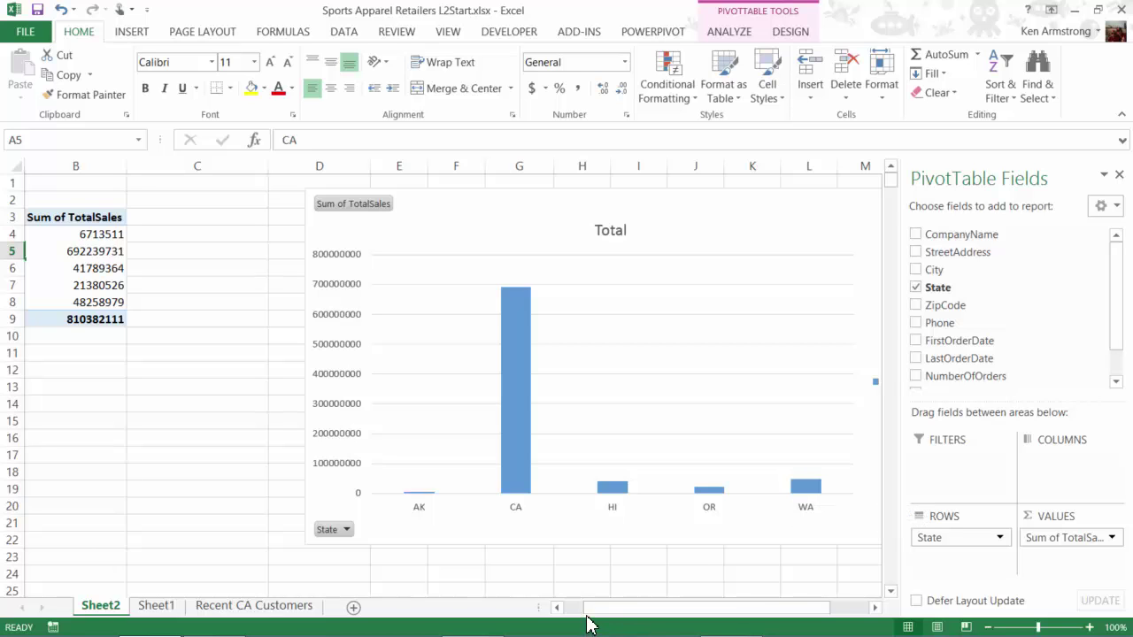
pyautogui.moveTo(587, 611); pyautogui.dragTo(573, 610)
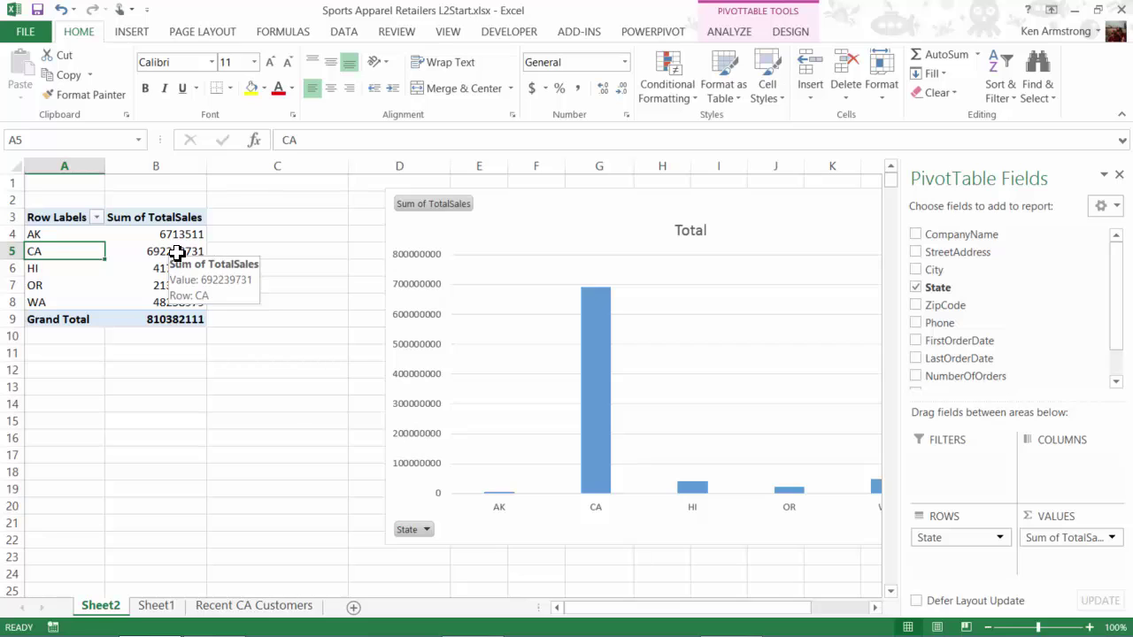
# - Format the Grand Total of Sum of TotalSales in B9 with comma separators and no decimal places
pyautogui.click(177, 318)
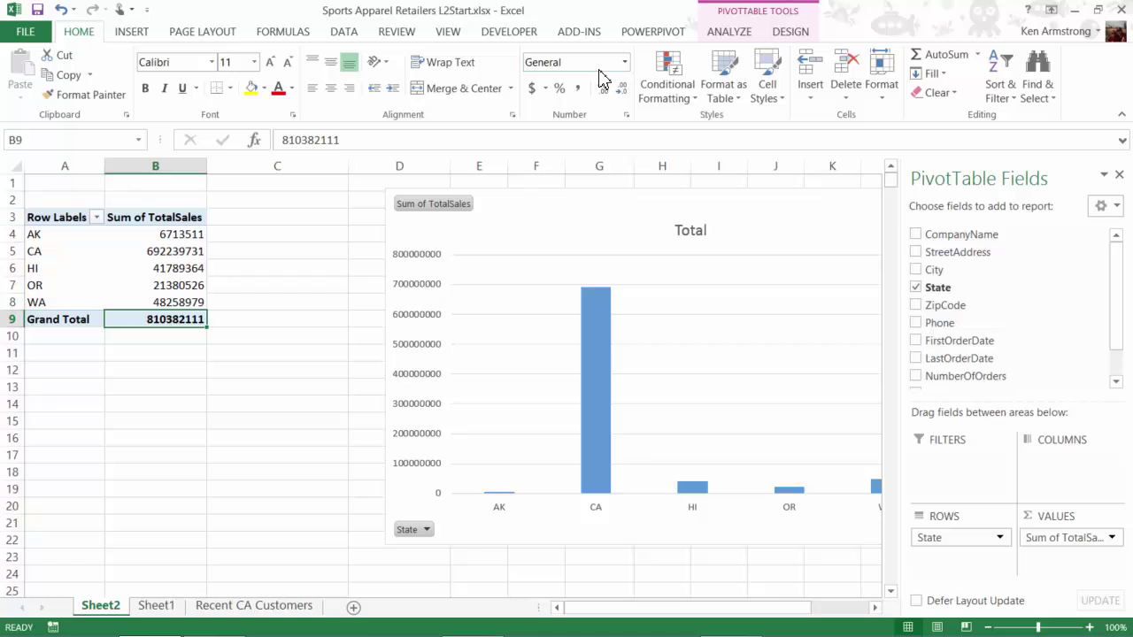
pyautogui.click(578, 89)
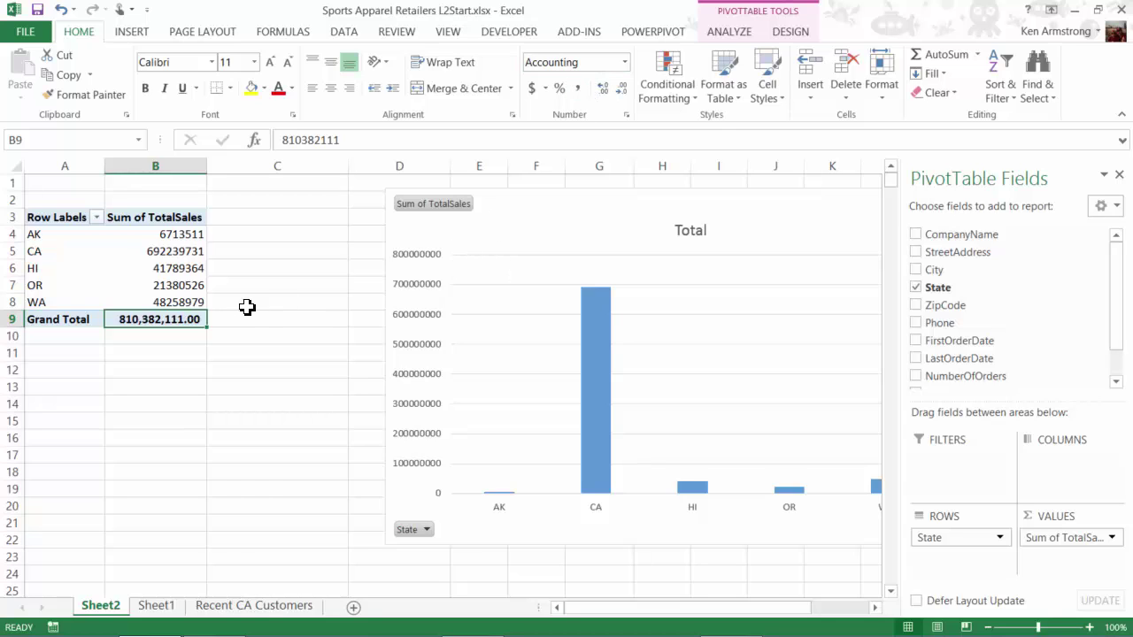
pyautogui.click(621, 89)
pyautogui.click(621, 88)
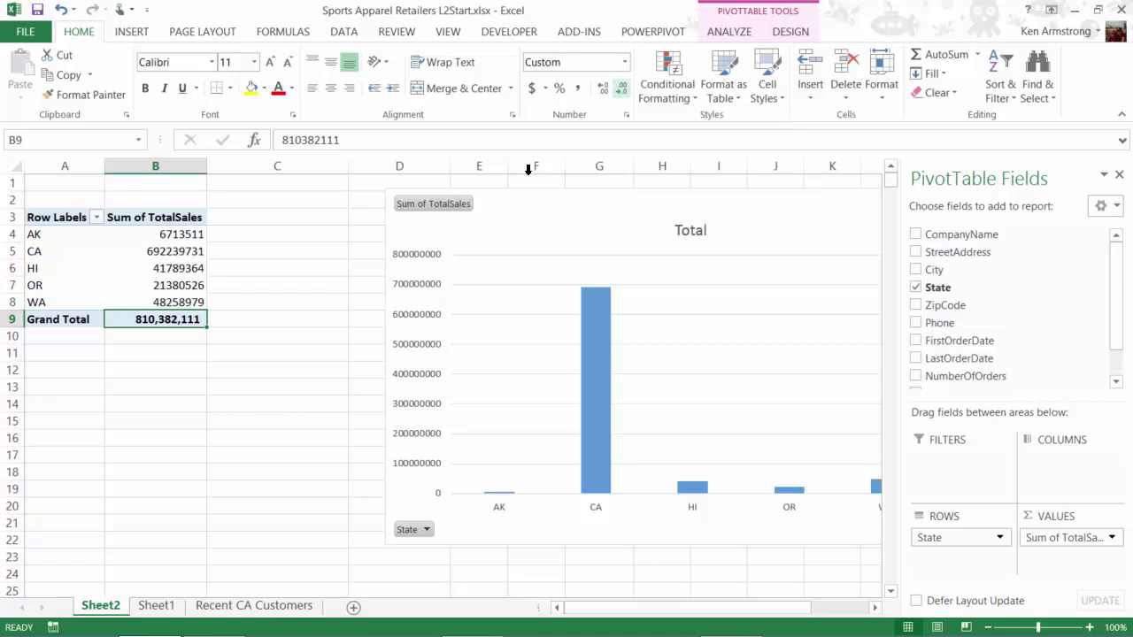